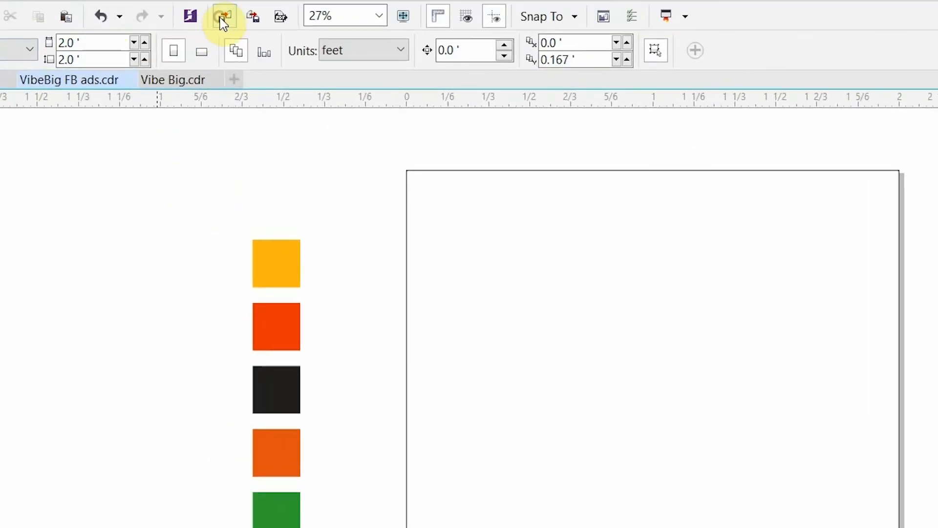
# Start an import and look through the Documents folder for the photo of the woman with headphones.
pyautogui.click(223, 19)
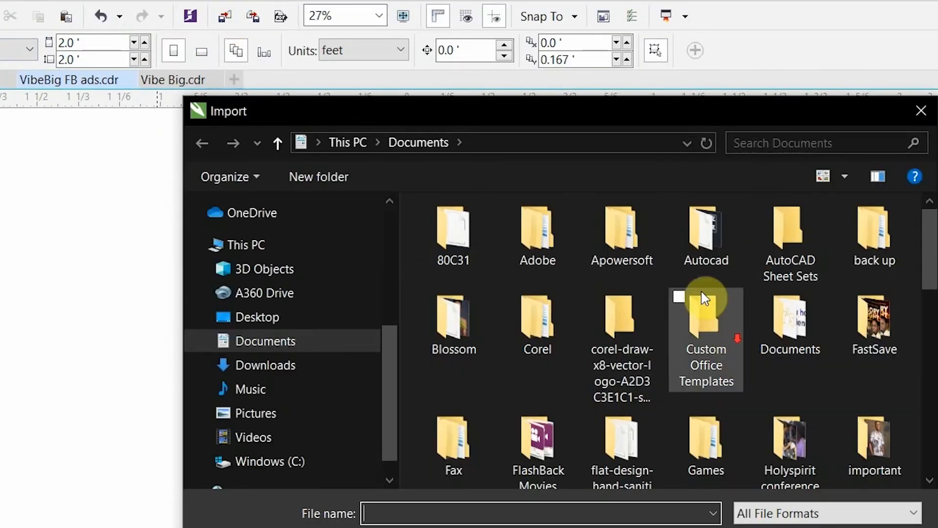
pyautogui.scroll(-4, 703, 296)
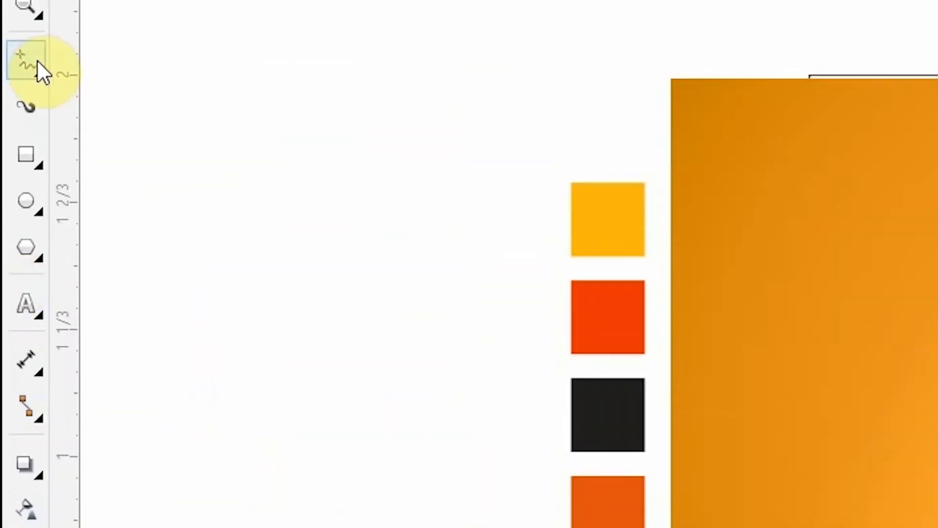
# With the Pen tool, start tracing the woman's outline from the headband up the outer edge of her hair bun.
pyautogui.click(44, 79)
pyautogui.click(150, 174)
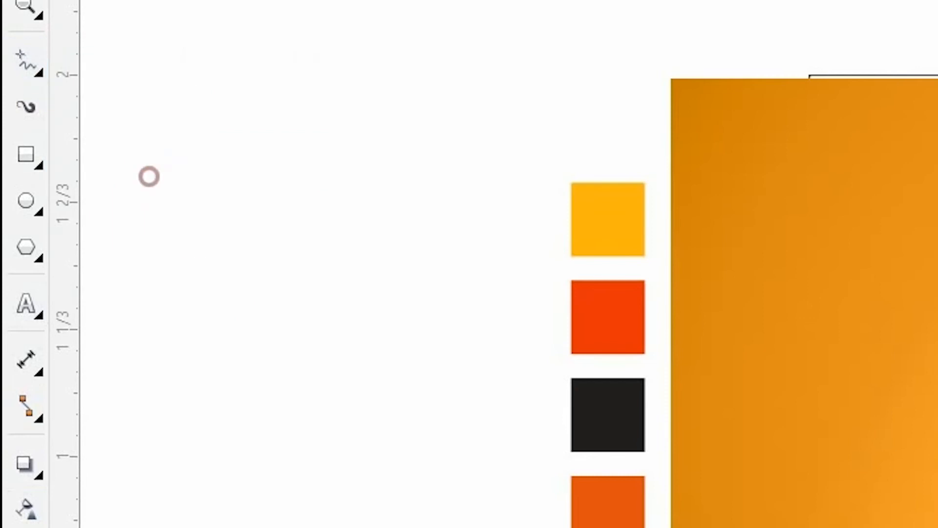
pyautogui.scroll(3, 928, 275)
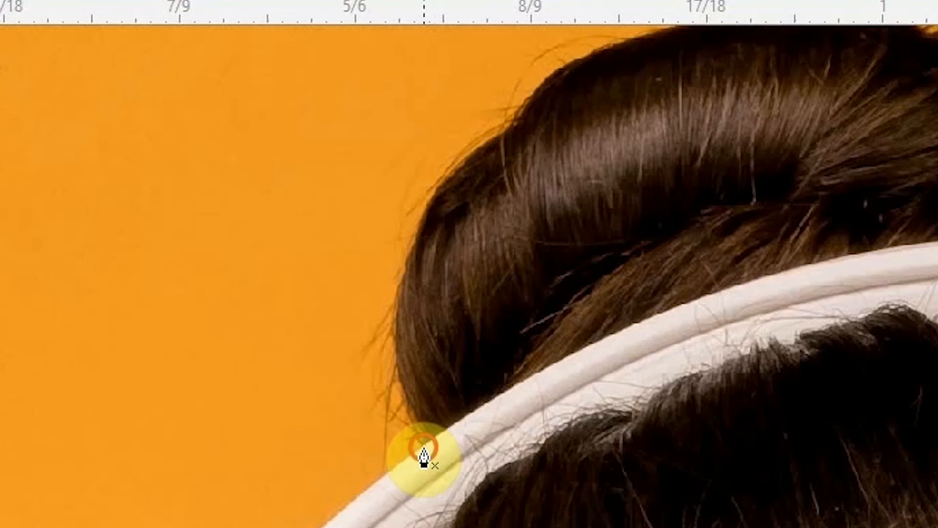
pyautogui.click(424, 446)
pyautogui.moveTo(413, 226); pyautogui.dragTo(463, 131)
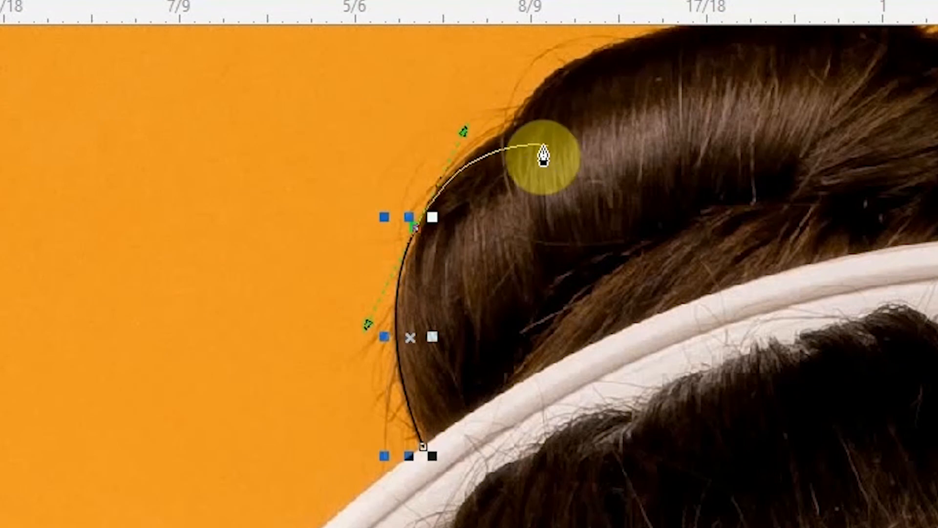
pyautogui.click(507, 136)
pyautogui.scroll(5, 469, 276)
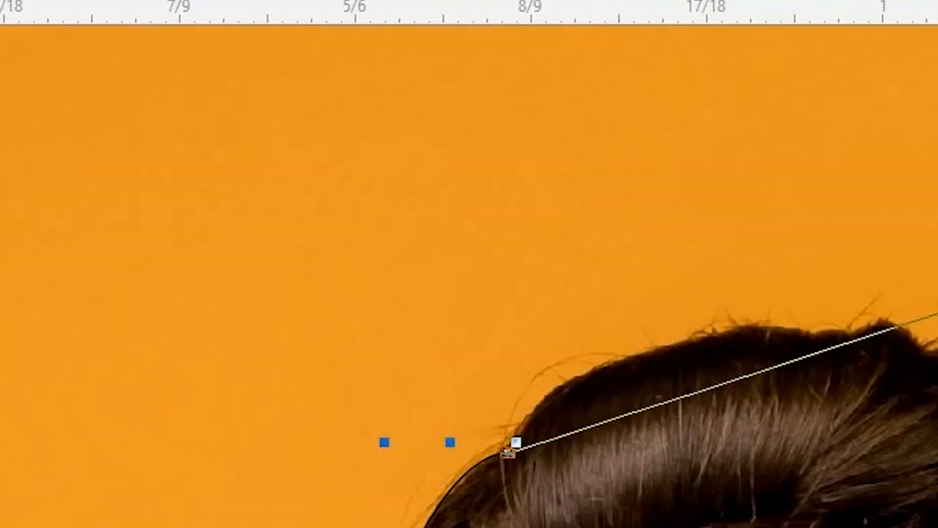
pyautogui.moveTo(751, 333); pyautogui.dragTo(937, 320)
pyautogui.click(937, 354)
pyautogui.moveTo(665, 256); pyautogui.dragTo(674, 292)
pyautogui.moveTo(704, 330); pyautogui.dragTo(703, 363)
pyautogui.moveTo(753, 386); pyautogui.dragTo(763, 404)
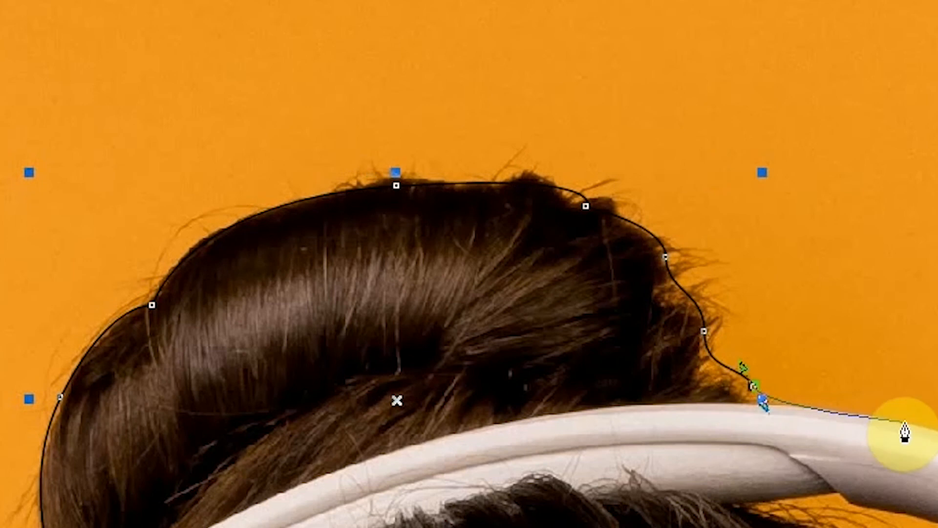
pyautogui.hotkey('ctrl', 'z')
pyautogui.hotkey('ctrl', 'z')
pyautogui.hotkey('ctrl', 'z')
pyautogui.hotkey('ctrl', 'z')
pyautogui.hotkey('ctrl', 'z')
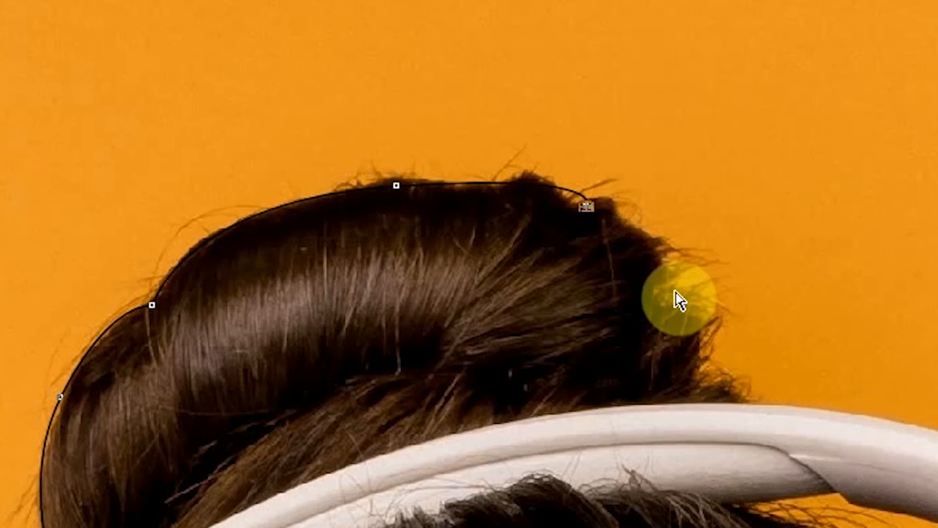
# Trace the top of the hair bun with closely spaced nodes and continue down its far side to the headband.
pyautogui.moveTo(211, 233); pyautogui.dragTo(262, 210)
pyautogui.click(337, 192)
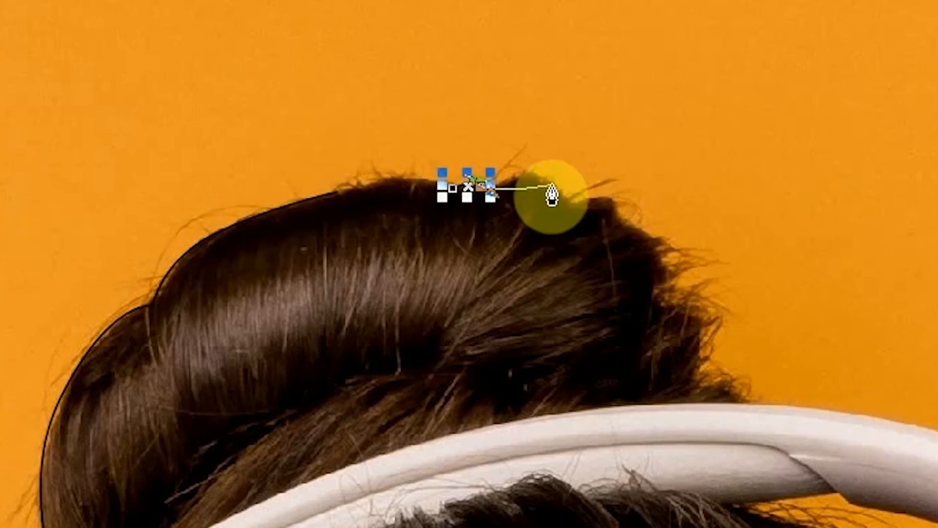
pyautogui.click(551, 183)
pyautogui.click(574, 205)
pyautogui.click(614, 203)
pyautogui.click(665, 271)
pyautogui.click(705, 323)
pyautogui.click(697, 381)
pyautogui.click(746, 401)
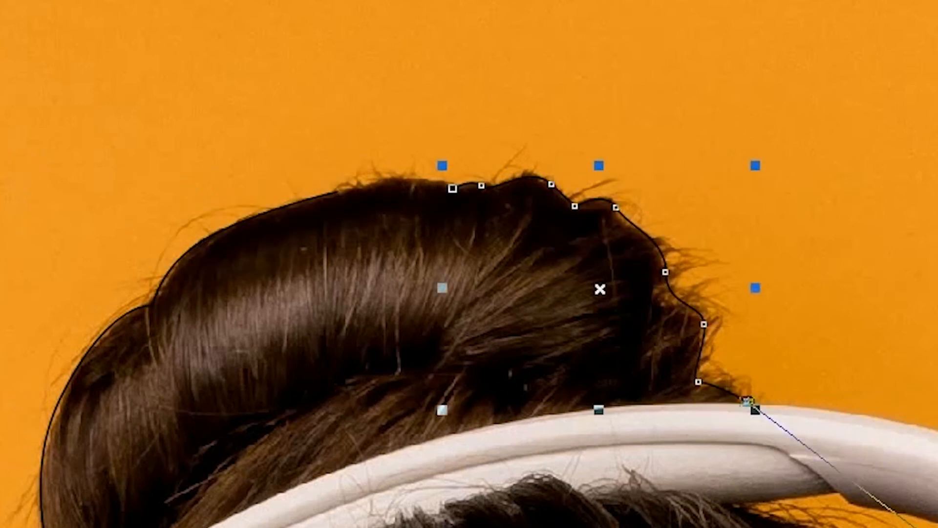
# Trace the outer edge of the headphone band from the hair bun down to its adjustable slider.
pyautogui.click(225, 126)
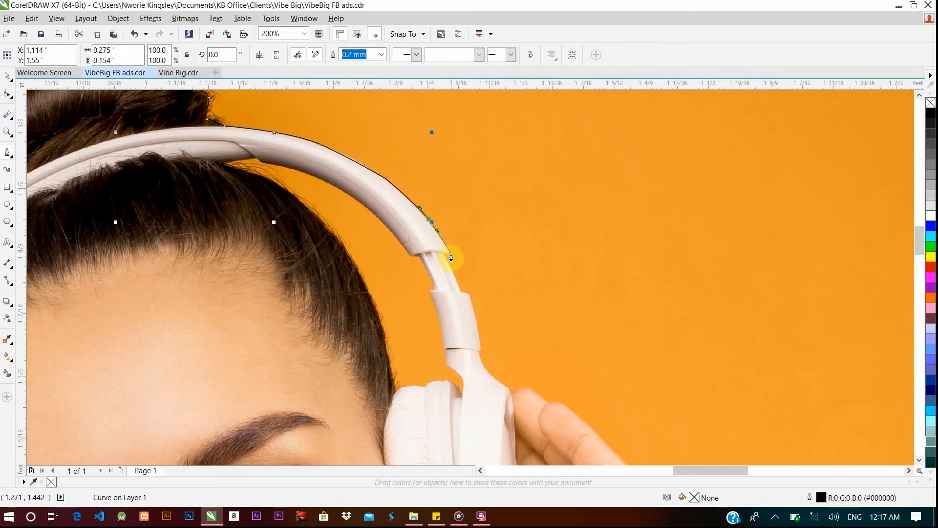
pyautogui.click(451, 254)
pyautogui.scroll(4, 451, 257)
pyautogui.click(473, 306)
# Continue the outline along the headphone arm and ear cup, then around the fingertips beside it.
pyautogui.scroll(-2, 477, 324)
pyautogui.moveTo(501, 314); pyautogui.dragTo(505, 379)
pyautogui.click(513, 404)
pyautogui.scroll(-1, 507, 426)
pyautogui.moveTo(504, 324); pyautogui.dragTo(523, 342)
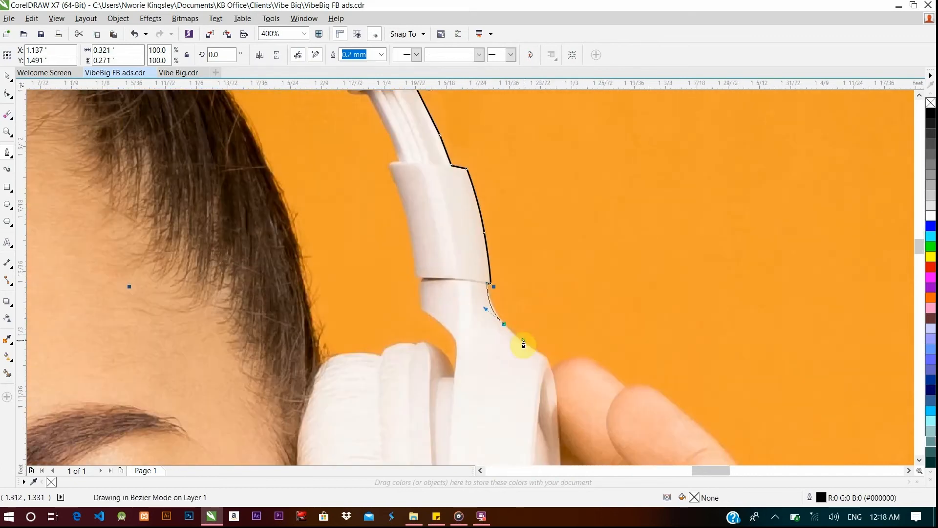
pyautogui.click(551, 364)
pyautogui.click(586, 358)
pyautogui.click(629, 389)
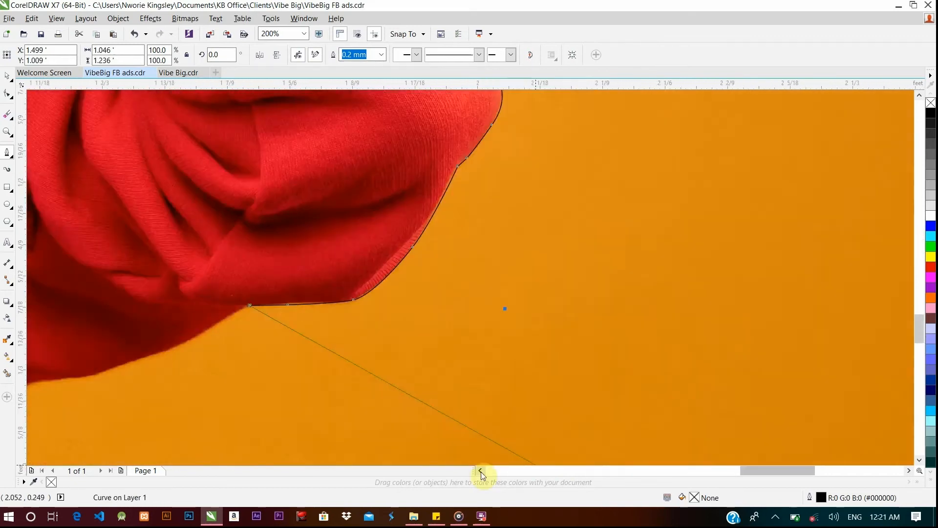
# Continue tracing the outline along the lower edge of the red sweater sleeve.
pyautogui.click(479, 470)
pyautogui.click(432, 380)
pyautogui.click(383, 385)
pyautogui.click(343, 428)
# Trace the gap between the fingers of the other hand and continue the outline up along the headphone.
pyautogui.click(548, 193)
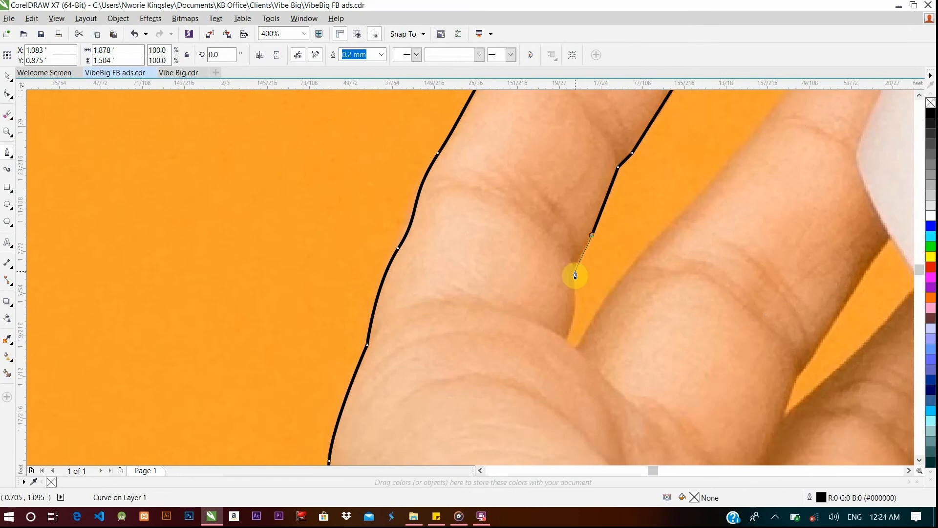
pyautogui.click(574, 340)
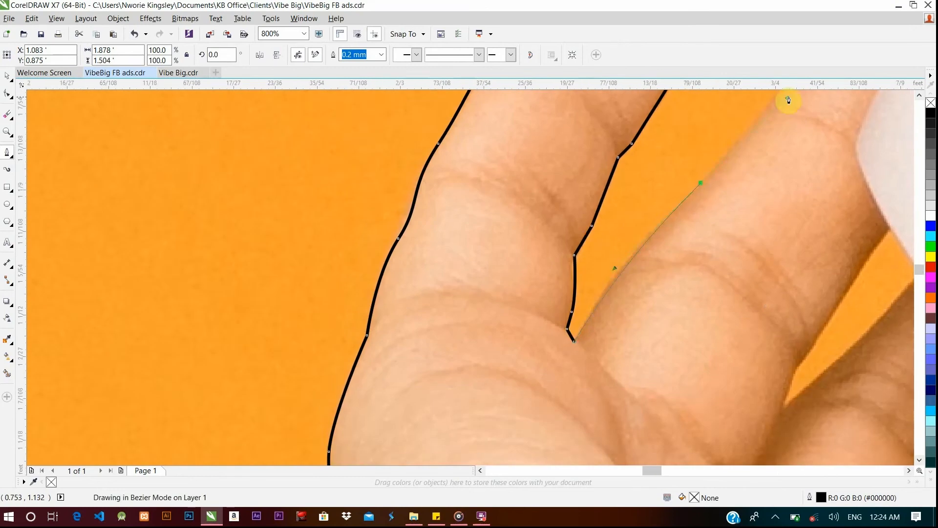
pyautogui.scroll(-2, 615, 274)
pyautogui.click(909, 471)
pyautogui.scroll(2, 566, 226)
pyautogui.click(467, 241)
pyautogui.click(498, 218)
pyautogui.moveTo(459, 286); pyautogui.dragTo(449, 243)
pyautogui.click(452, 207)
# Complete the outline across the top of the hair bun to meet its starting segment.
pyautogui.click(919, 96)
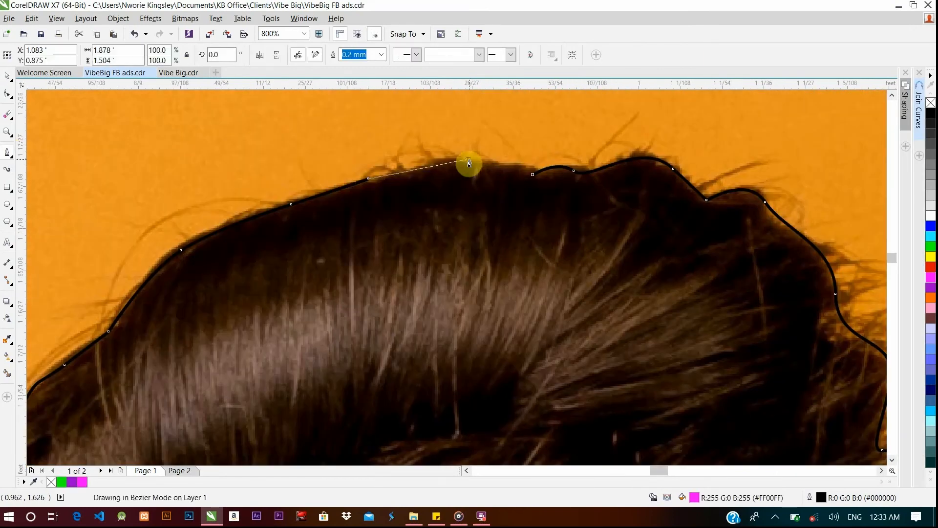
pyautogui.click(467, 159)
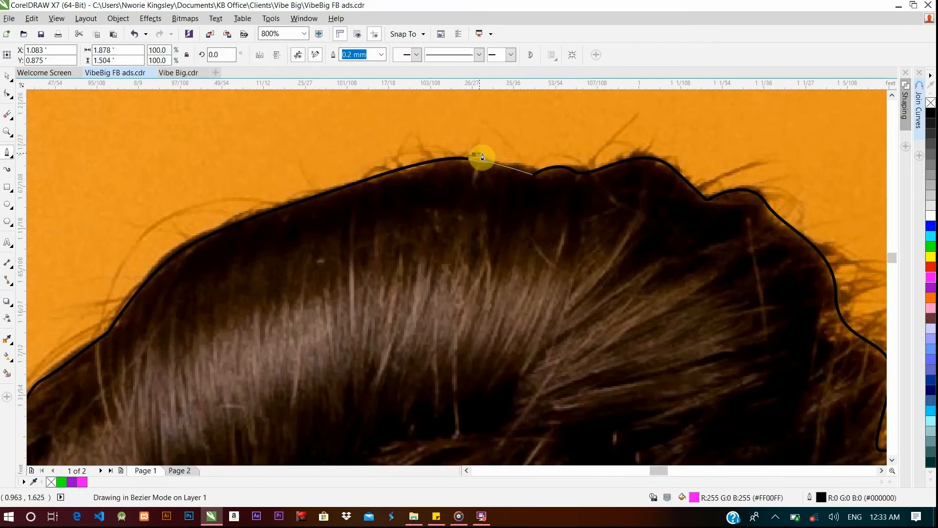
pyautogui.moveTo(482, 157); pyautogui.dragTo(490, 156)
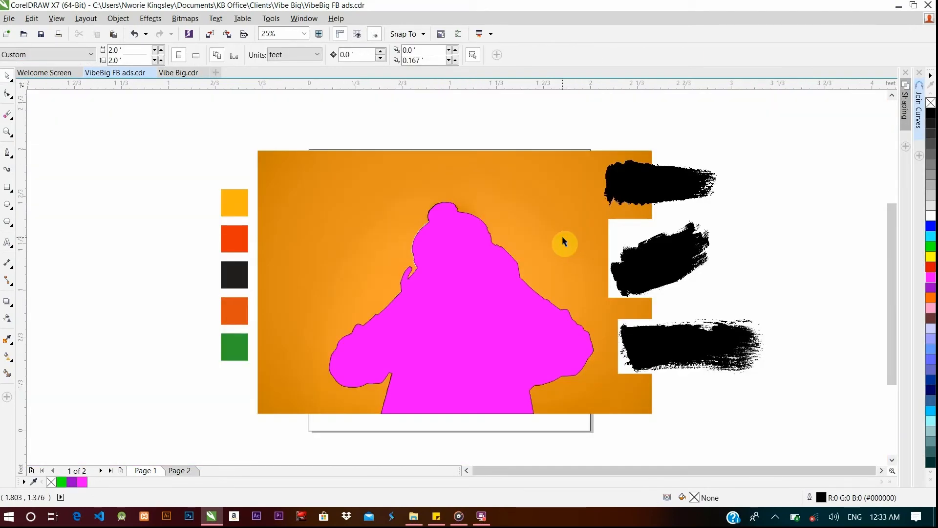
# PowerClip the orange-background photo inside the magenta silhouette of the woman.
pyautogui.click(562, 237)
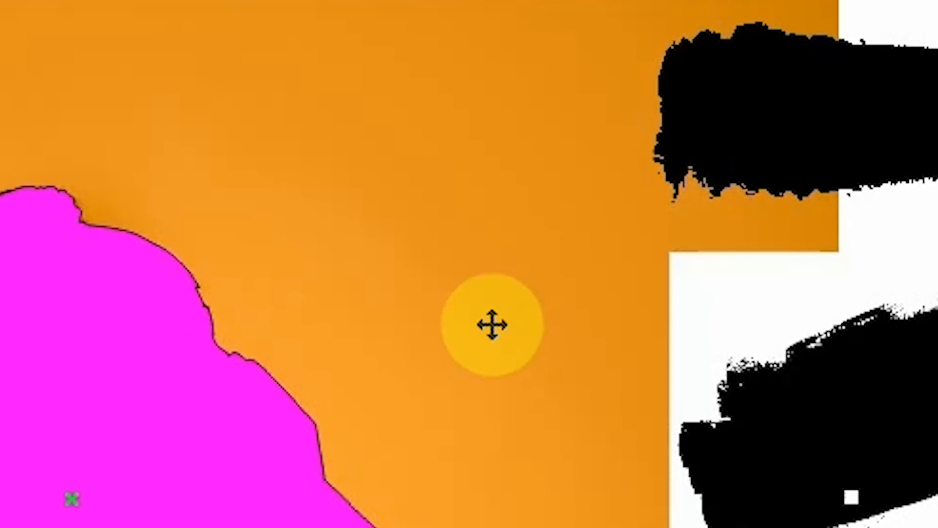
pyautogui.rightClick(492, 324)
pyautogui.click(702, 160)
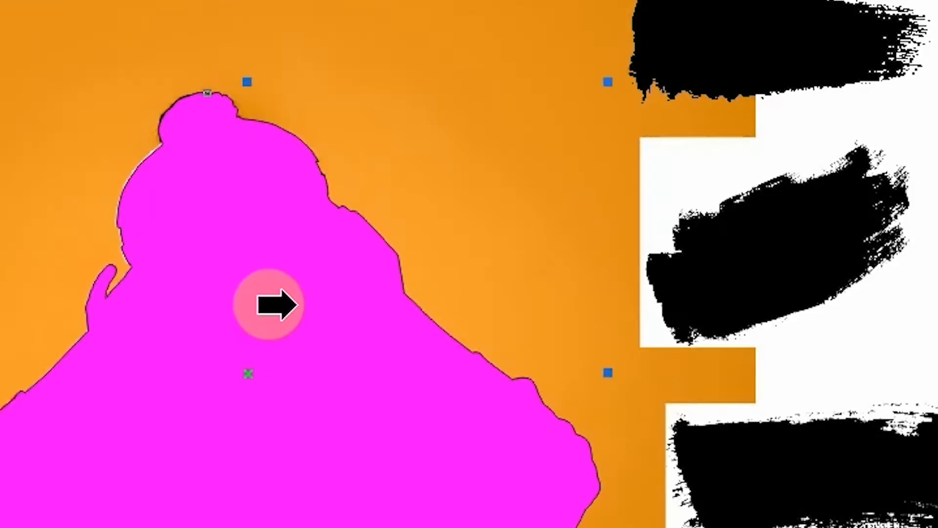
pyautogui.click(268, 304)
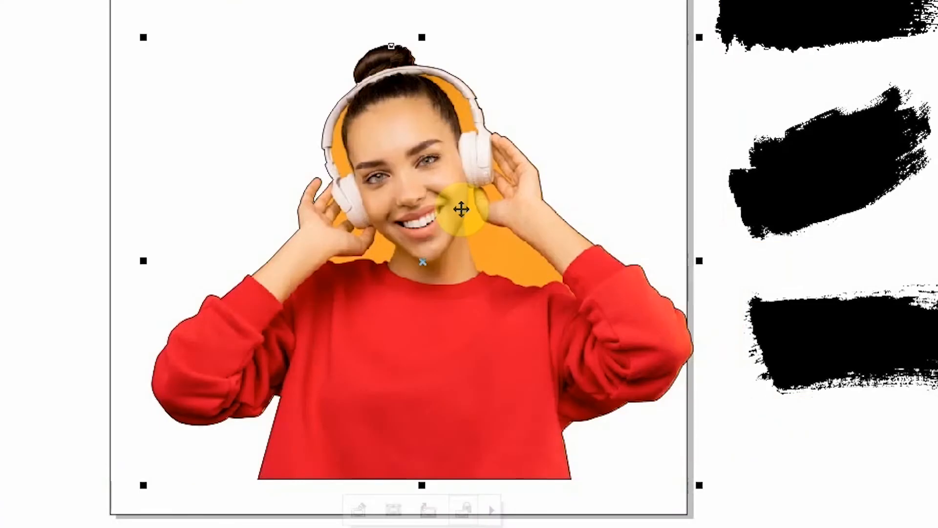
# Adjust a curve handle with the Shape tool to trim the orange fringe along the hair bun's edge.
pyautogui.click(417, 306)
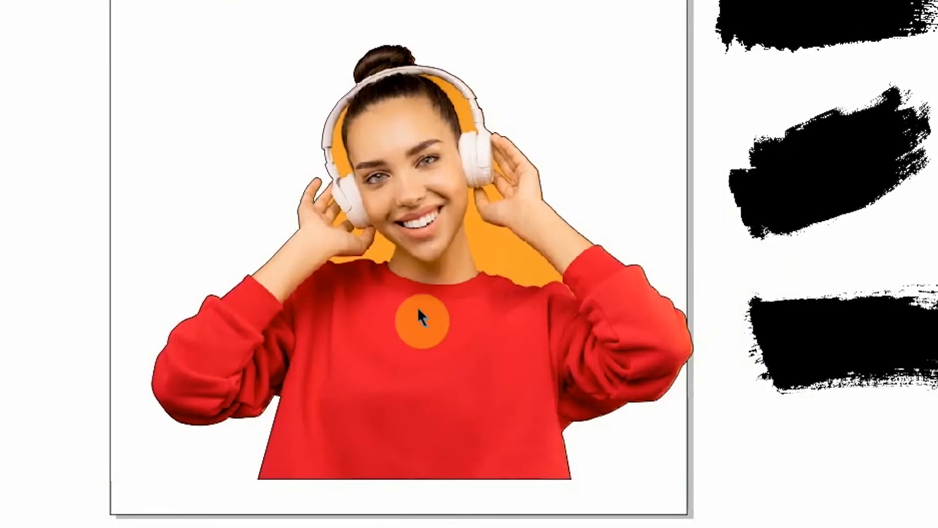
pyautogui.scroll(3, 599, 144)
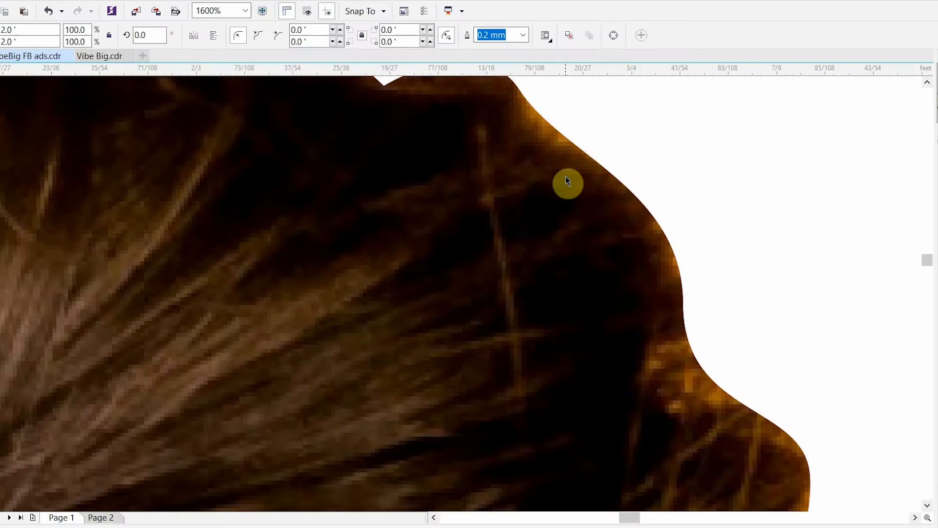
pyautogui.scroll(-1, 565, 176)
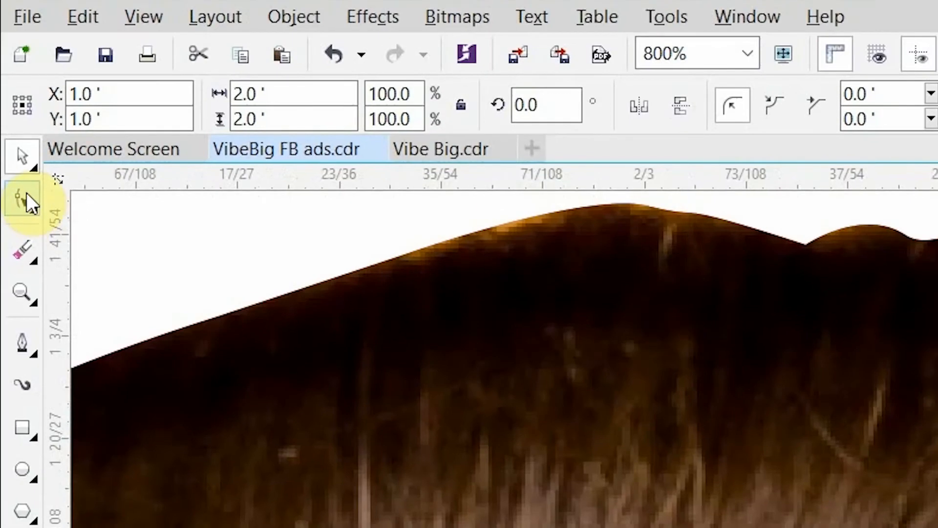
pyautogui.click(22, 198)
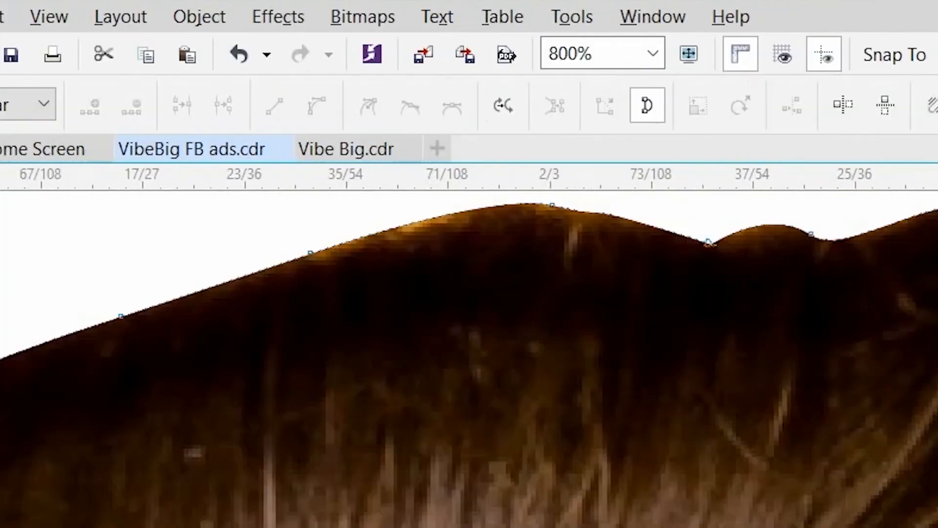
pyautogui.click(805, 312)
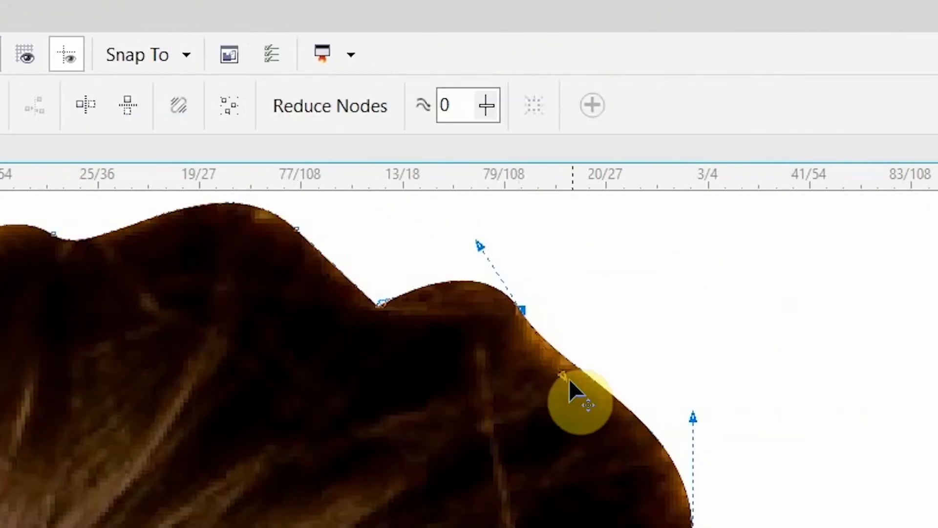
pyautogui.moveTo(567, 378); pyautogui.dragTo(520, 397)
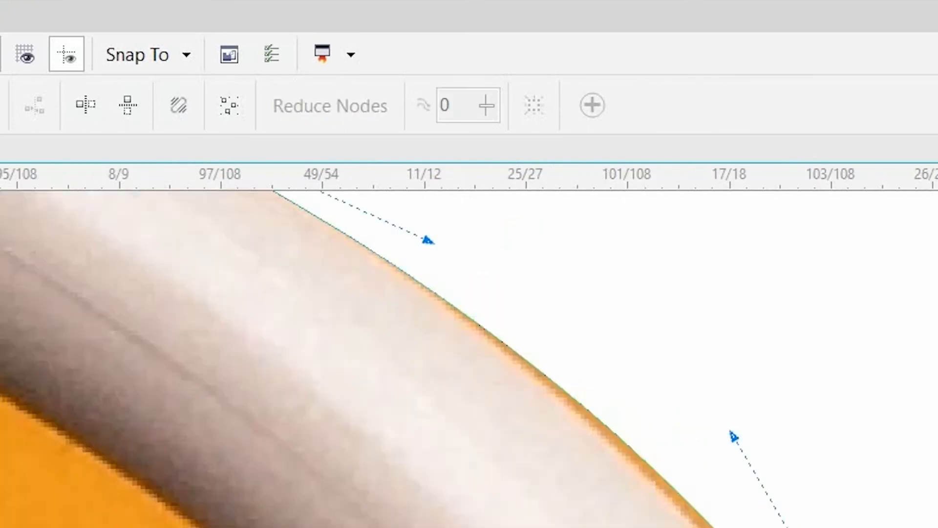
# Reshape the cutout curve along the headband's outer edge to trim off the orange sliver.
pyautogui.moveTo(713, 405); pyautogui.dragTo(526, 188)
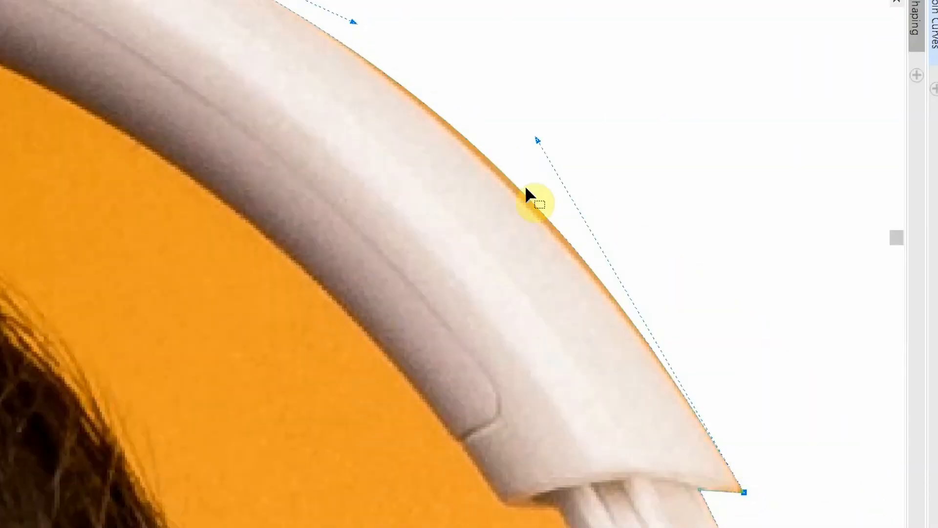
pyautogui.hotkey('ctrl', 'z')
pyautogui.hotkey('ctrl', 'shift', 'z')
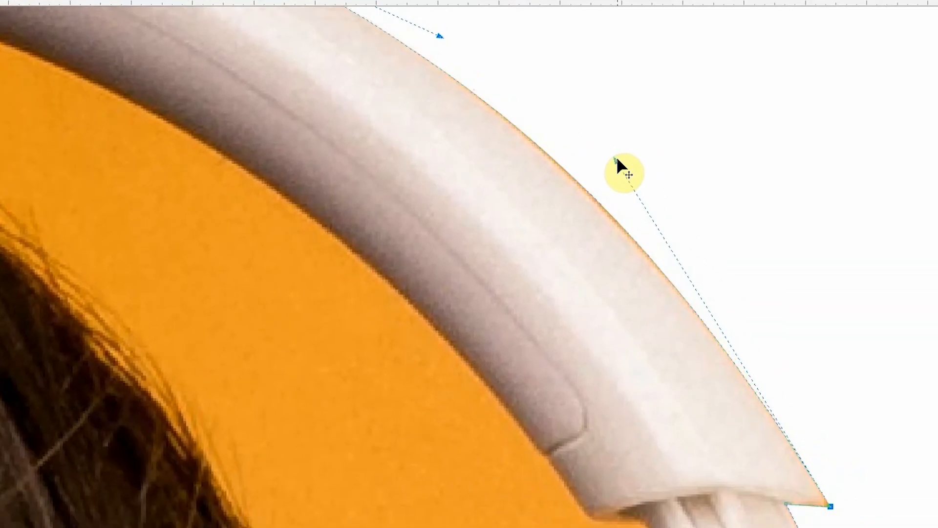
pyautogui.moveTo(617, 156); pyautogui.dragTo(612, 161)
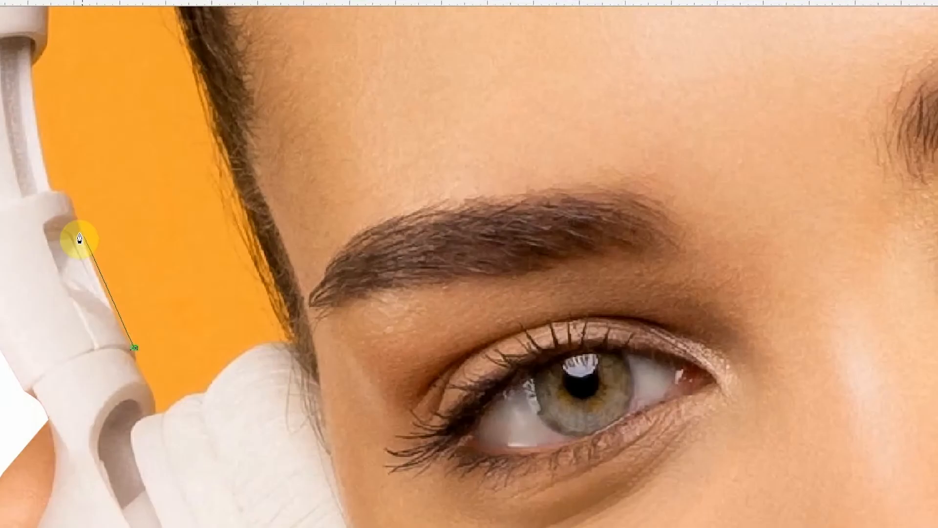
# Trace the inner edge of the headphone slider as the start of an outline around the enclosed orange gap.
pyautogui.scroll(1, 68, 193)
pyautogui.click(68, 194)
pyautogui.click(49, 191)
pyautogui.scroll(2, 49, 191)
pyautogui.click(245, 213)
pyautogui.click(248, 185)
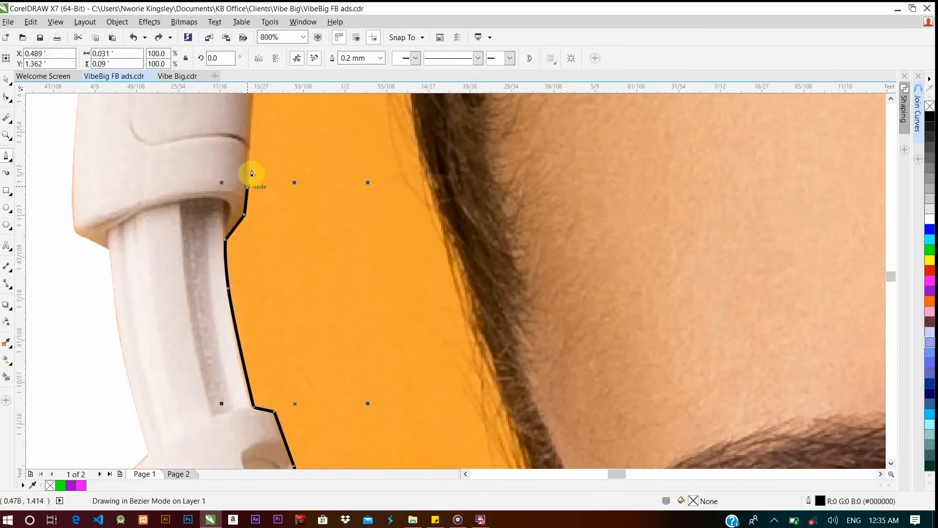
# Trace the gap's edge up the inside of the headband to where it meets the hair.
pyautogui.scroll(4, 250, 117)
pyautogui.moveTo(308, 248); pyautogui.dragTo(348, 123)
pyautogui.scroll(5, 349, 123)
pyautogui.click(455, 180)
pyautogui.click(521, 111)
# Trace the gap's other side down the upper hairline beside the forehead.
pyautogui.click(457, 284)
pyautogui.click(421, 389)
pyautogui.scroll(-7, 420, 391)
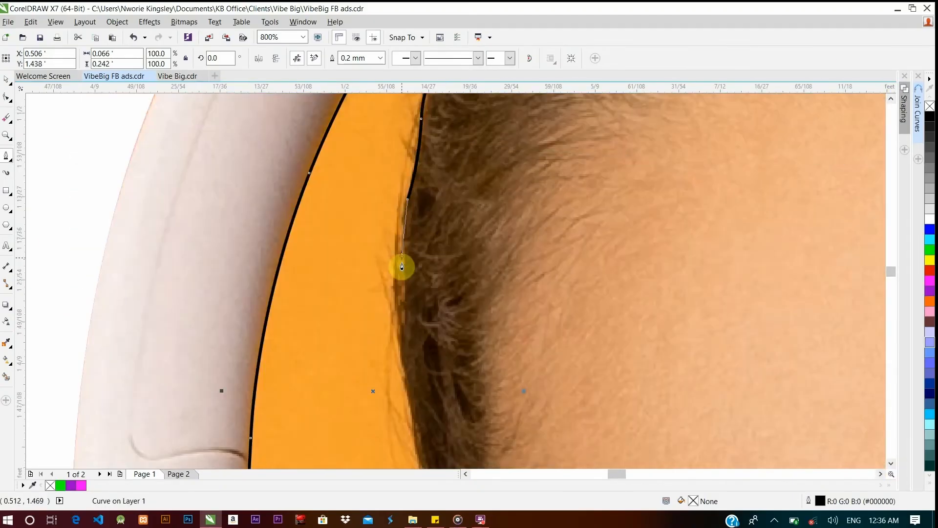
pyautogui.moveTo(397, 322); pyautogui.dragTo(401, 372)
# Continue the gap outline down the lower hairline toward the ear pad.
pyautogui.scroll(-6, 418, 371)
pyautogui.click(437, 296)
pyautogui.click(468, 381)
pyautogui.click(891, 464)
pyautogui.click(509, 277)
pyautogui.click(540, 359)
pyautogui.click(570, 431)
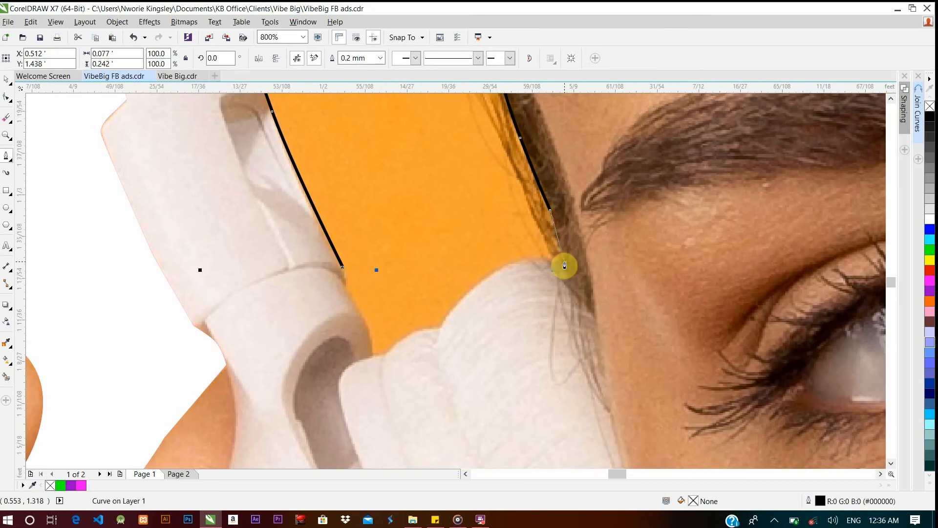
# Trace the top of the ear pad and close the gap outline at its starting node.
pyautogui.click(565, 262)
pyautogui.moveTo(502, 268); pyautogui.dragTo(465, 288)
pyautogui.moveTo(397, 341); pyautogui.dragTo(395, 343)
pyautogui.click(381, 358)
pyautogui.moveTo(358, 310); pyautogui.dragTo(343, 291)
pyautogui.click(342, 268)
# Trim the closed gap outline out of the woman cutout and move the leftover outline away from her.
pyautogui.click(891, 99)
pyautogui.scroll(-2, 465, 308)
pyautogui.click(5, 97)
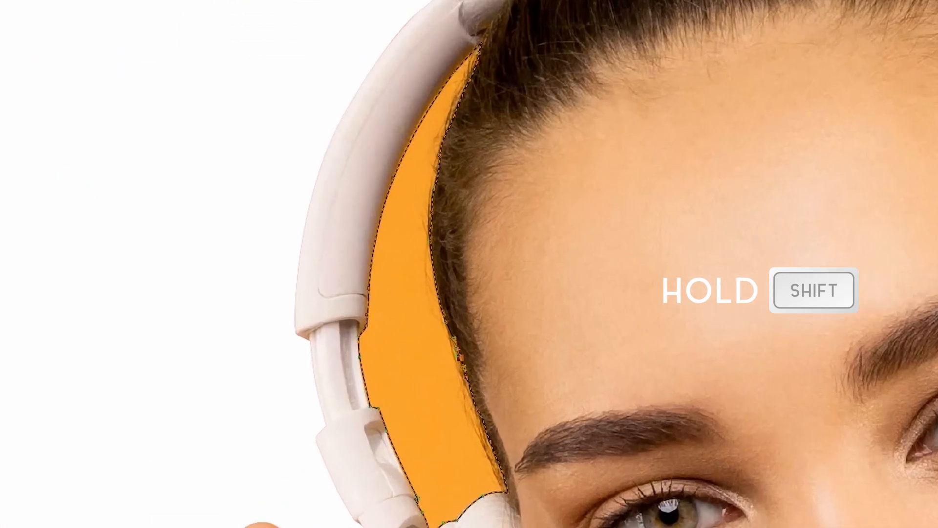
pyautogui.press('space')
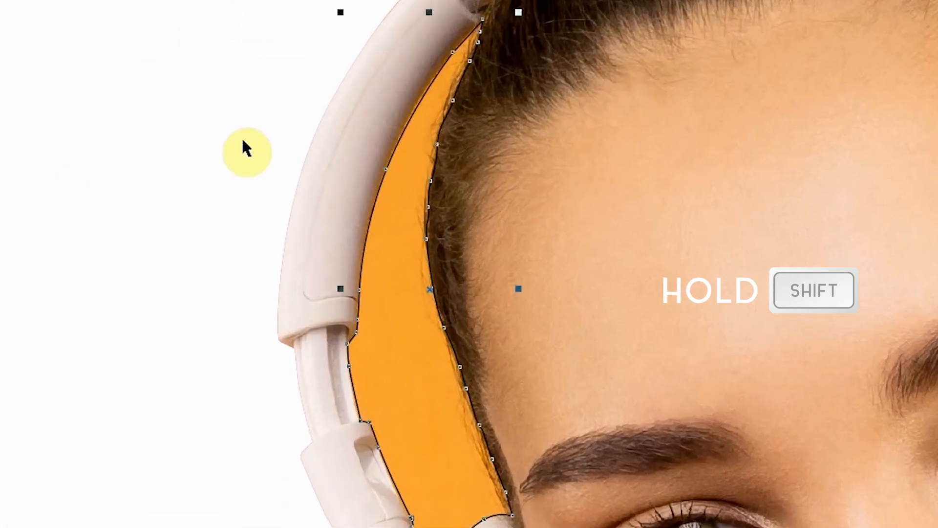
pyautogui.keyDown('shift'); pyautogui.click(643, 210); pyautogui.keyUp('shift')
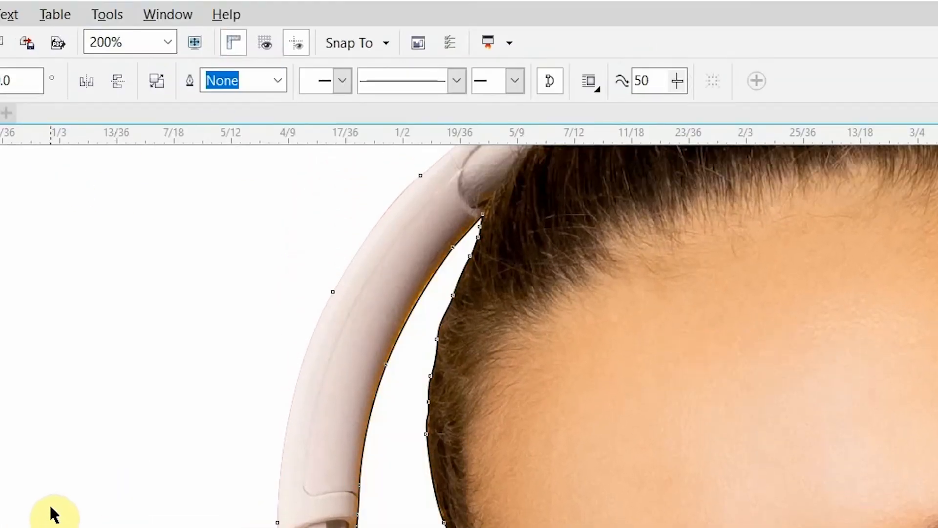
pyautogui.click(51, 506)
pyautogui.moveTo(369, 527); pyautogui.dragTo(75, 527)
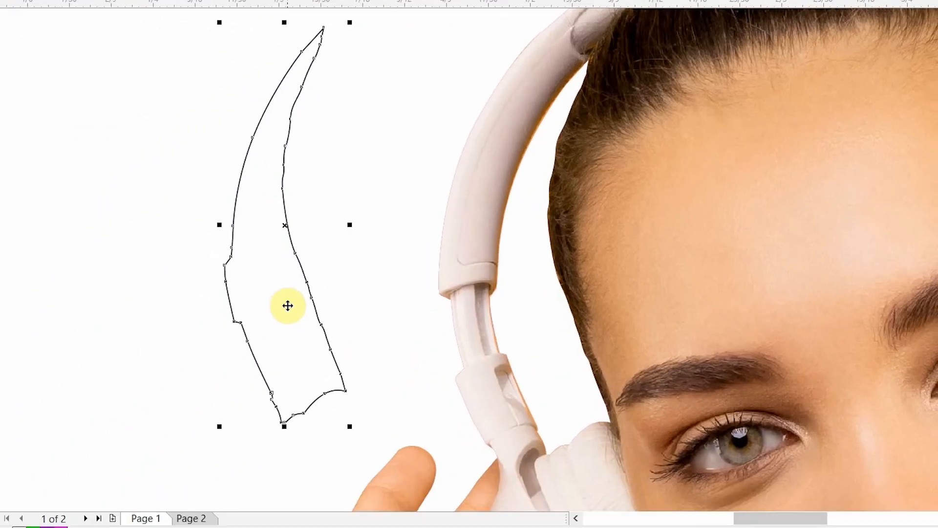
# Move the woman cutout down so she sits within the page.
pyautogui.scroll(-5, 428, 417)
pyautogui.moveTo(417, 461)
pyautogui.mouseDown()
pyautogui.moveTo(418, 369)
pyautogui.moveTo(459, 378)
pyautogui.mouseUp()
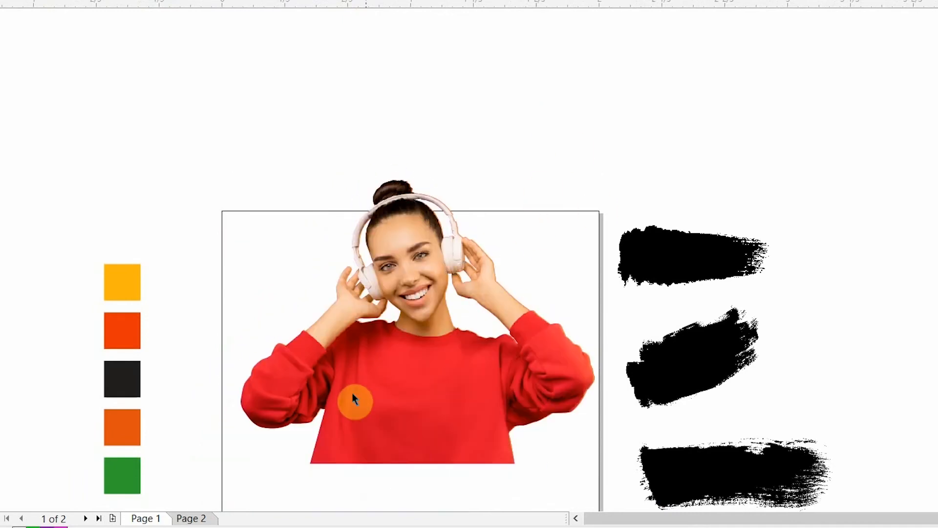
pyautogui.hotkey('shift', 'F4')
# Draw a 1.449 ft square over the woman and add a concentric copy scaled down to 1.266 ft.
pyautogui.click(12, 140)
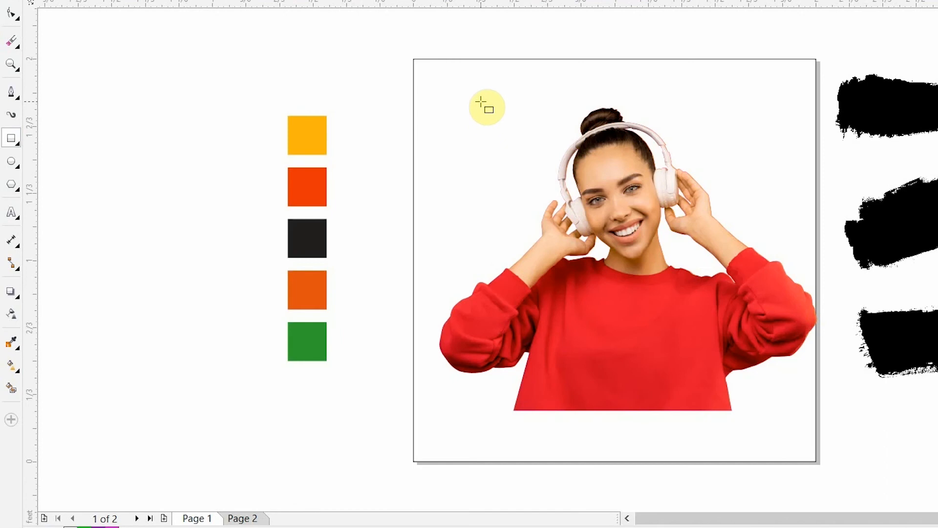
pyautogui.moveTo(480, 102)
pyautogui.mouseDown()
pyautogui.moveTo(660, 369)
pyautogui.moveTo(772, 393)
pyautogui.mouseUp()
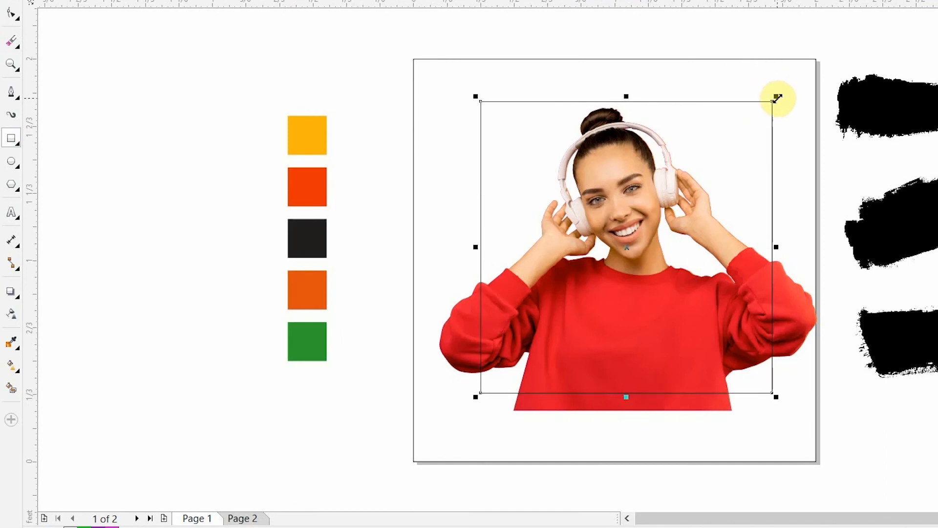
pyautogui.moveTo(778, 99); pyautogui.dragTo(765, 120)
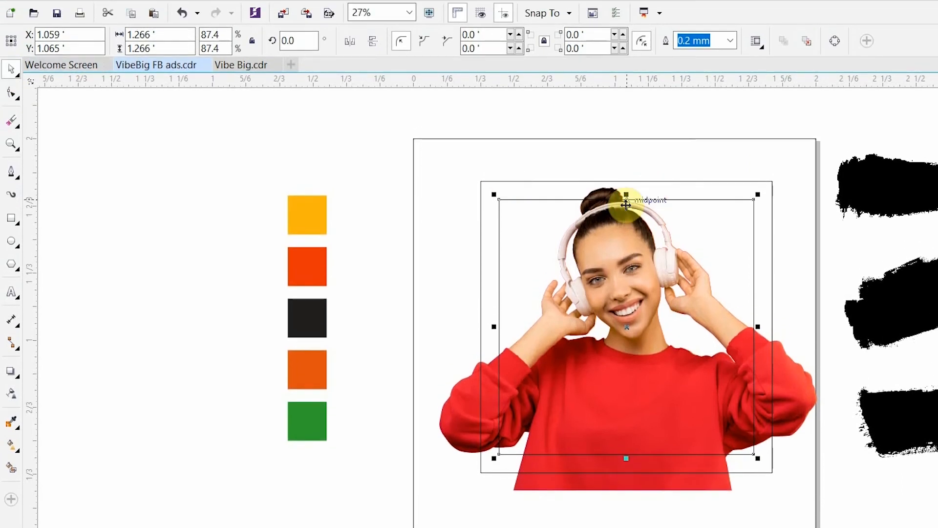
# Trim the inner square out of the outer one and fill the resulting frame with the near-black swatch color.
pyautogui.keyDown('shift'); pyautogui.click(646, 181); pyautogui.keyUp('shift')
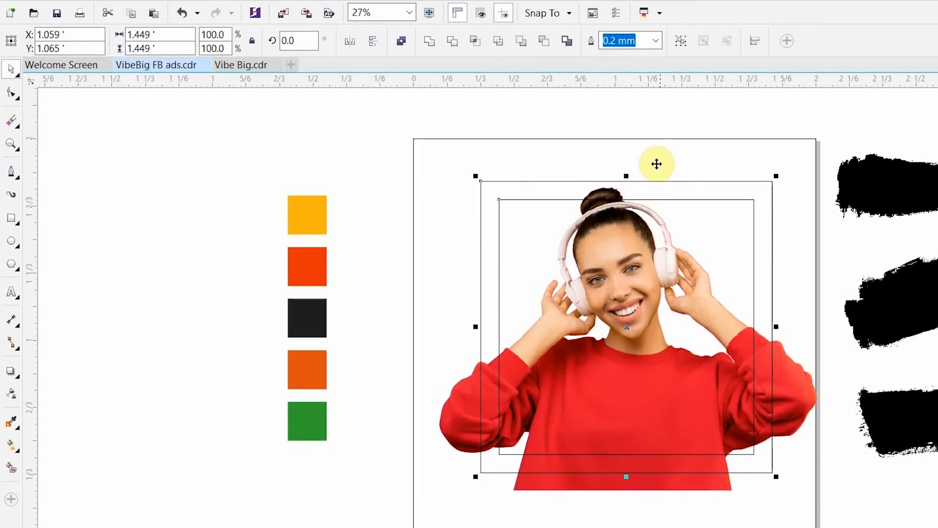
pyautogui.click(450, 42)
pyautogui.press('Escape')
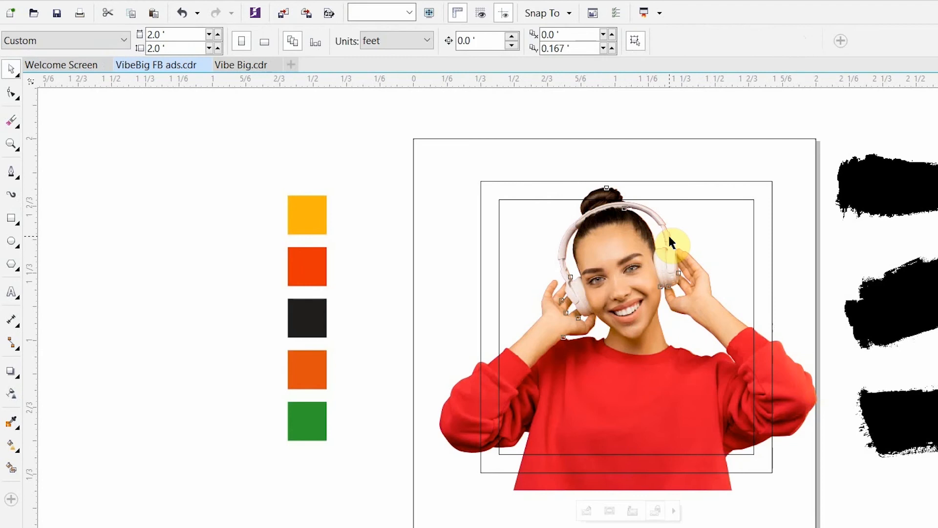
pyautogui.click(667, 233)
pyautogui.click(720, 187)
pyautogui.click(732, 169)
pyautogui.click(736, 208)
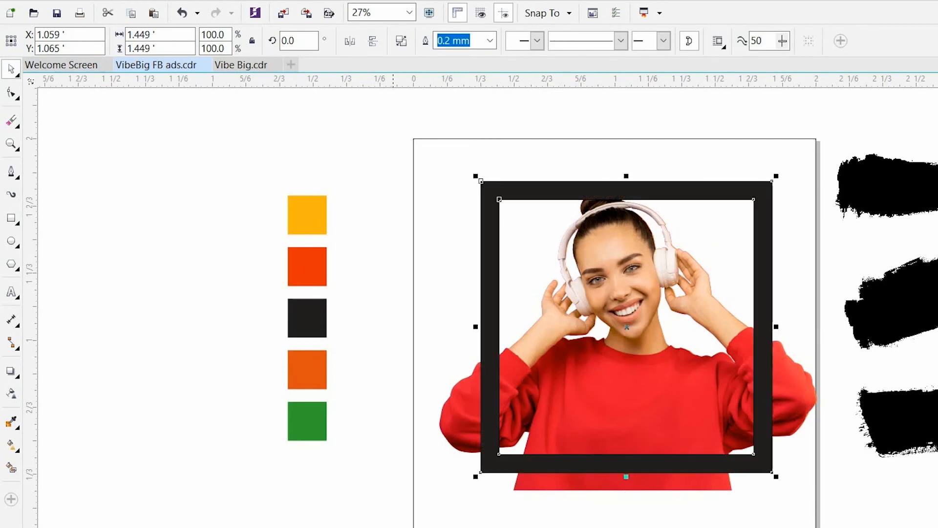
# Place the dry-brush-stroke-1.png bitmap over the woman, enlarged to 1.466 by 0.602 ft, and convert it to vector with Quick Trace.
pyautogui.moveTo(884, 188); pyautogui.dragTo(547, 294)
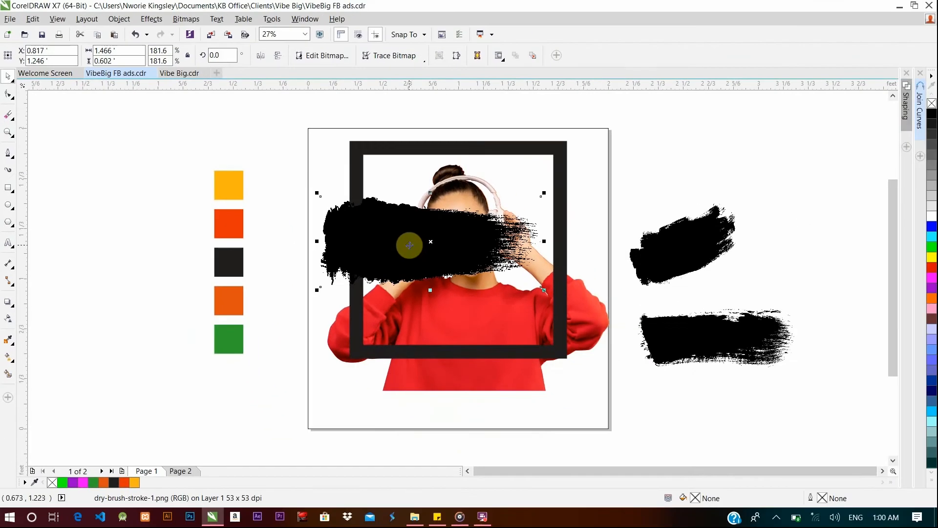
pyautogui.rightClick(548, 295)
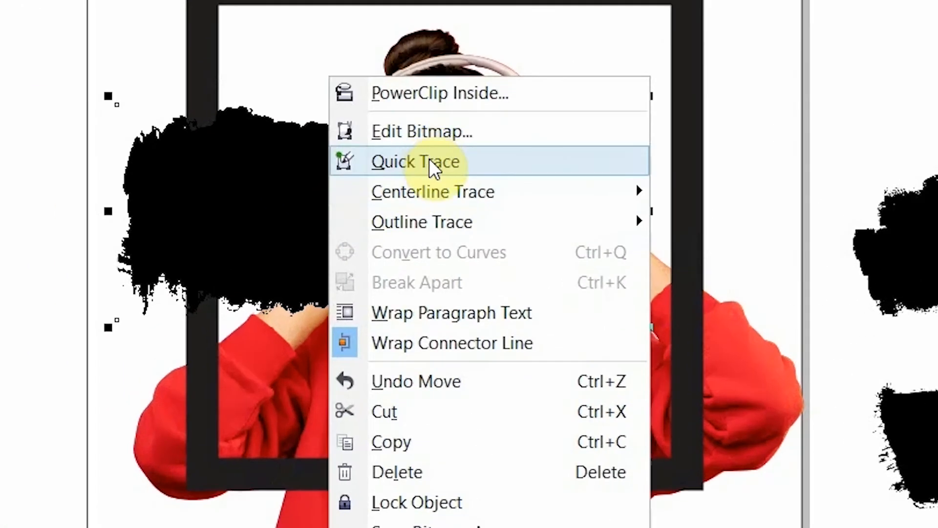
pyautogui.click(430, 162)
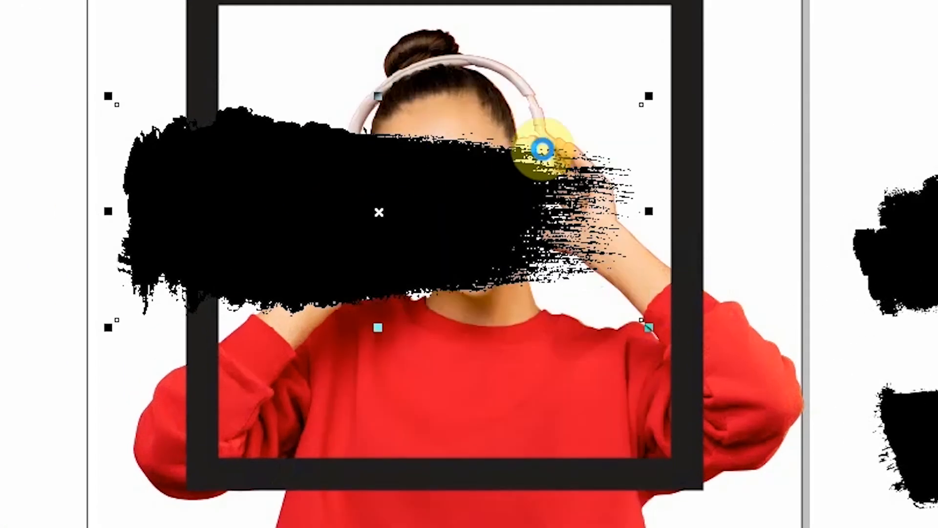
# Move the source bitmap off the page and fill the traced brush stroke with green R49 G160 B49.
pyautogui.moveTo(394, 235); pyautogui.dragTo(443, 73)
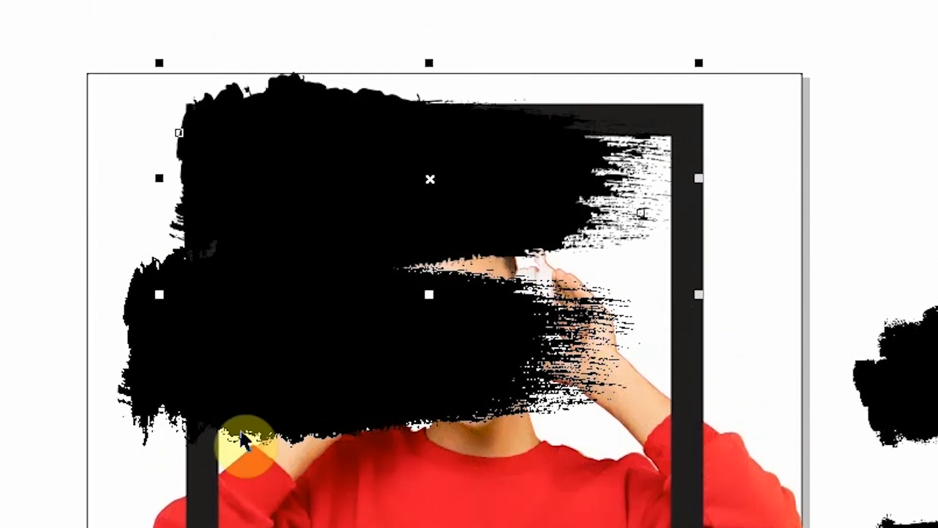
pyautogui.moveTo(247, 400); pyautogui.dragTo(935, 171)
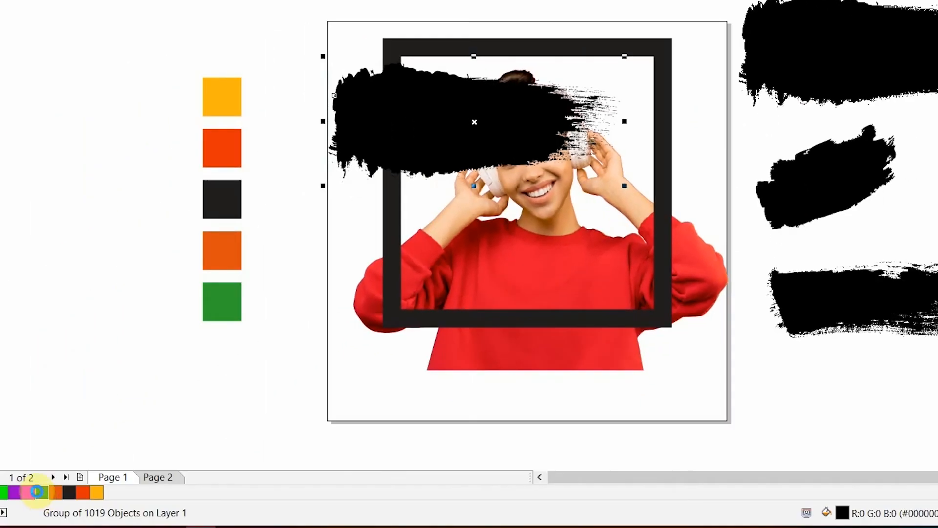
pyautogui.moveTo(37, 491)
pyautogui.mouseDown()
pyautogui.moveTo(423, 215)
pyautogui.moveTo(482, 141)
pyautogui.mouseUp()
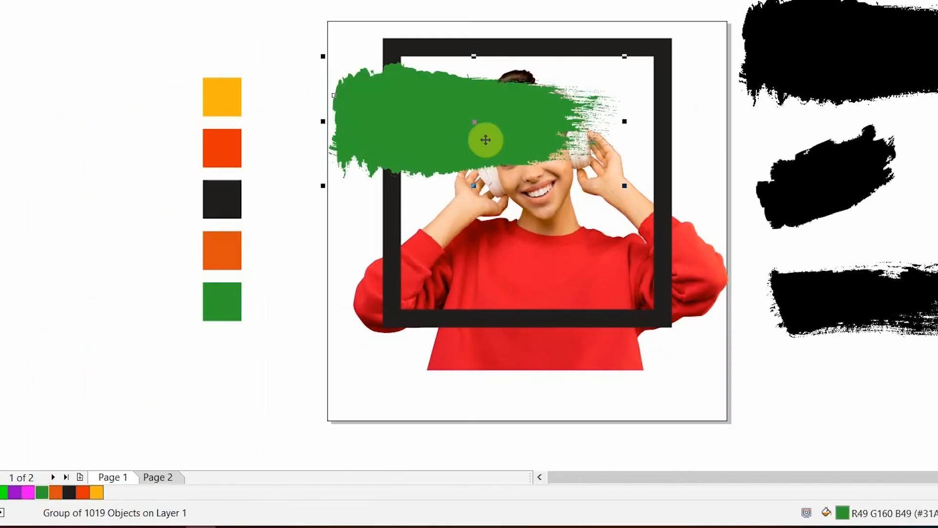
pyautogui.click(510, 122)
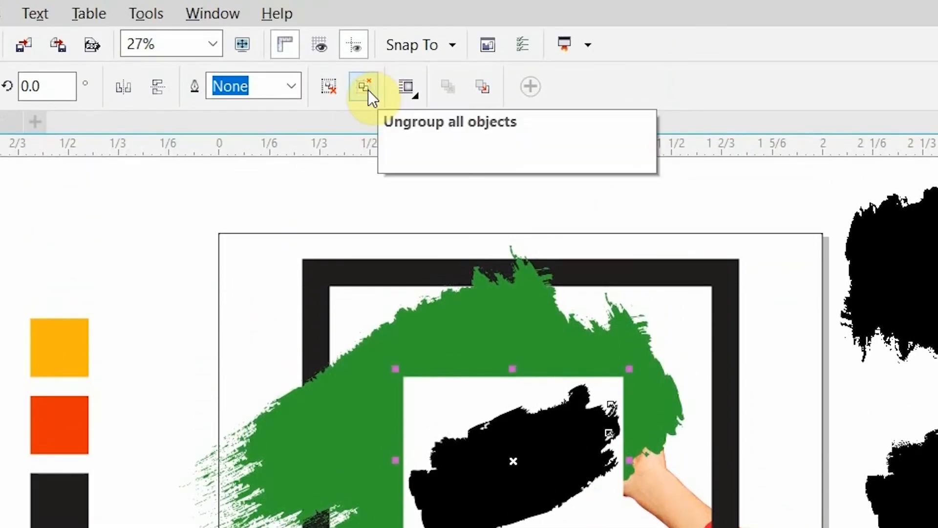
# Ungroup all objects of the traced slanted black stroke and delete its white background shape.
pyautogui.click(369, 89)
pyautogui.click(452, 395)
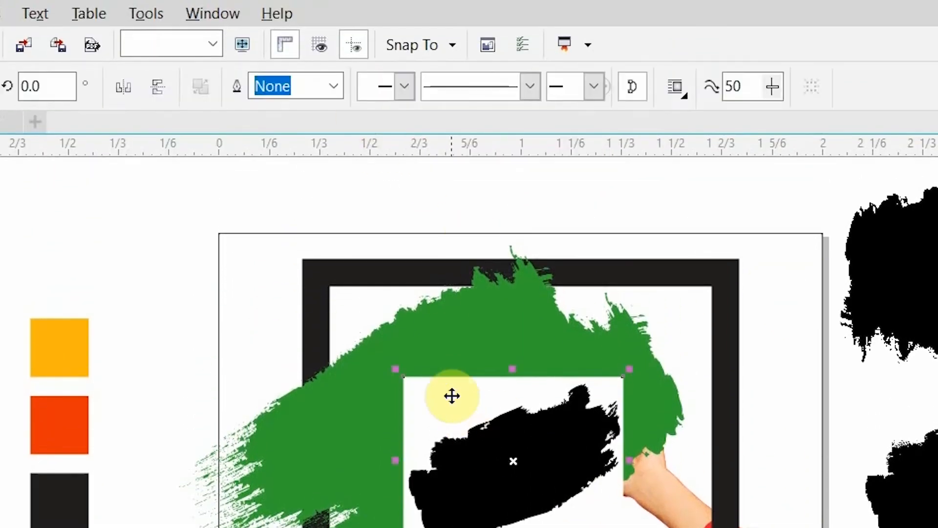
pyautogui.press('Delete')
# Weld the slanted stroke's pieces into one shape and enlarge it over the green artwork.
pyautogui.moveTo(828, 356); pyautogui.dragTo(373, 527)
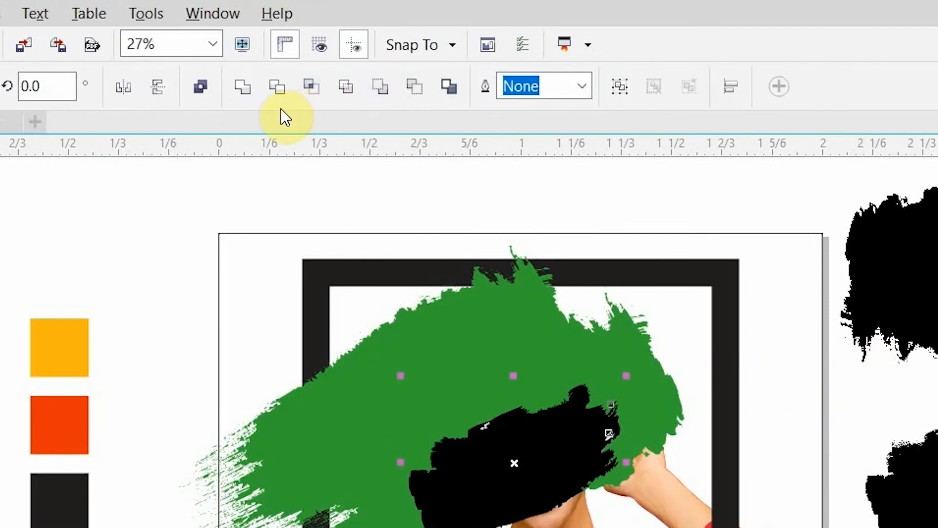
pyautogui.click(244, 89)
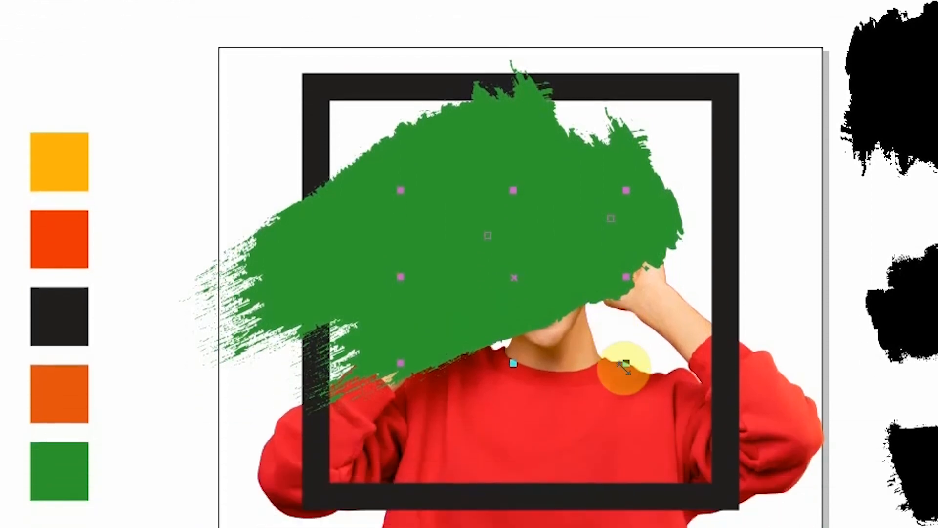
pyautogui.moveTo(626, 496)
pyautogui.mouseDown()
pyautogui.moveTo(639, 506)
pyautogui.moveTo(820, 527)
pyautogui.mouseUp()
# Delete the black brush stroke bitmaps beside the page.
pyautogui.moveTo(682, 354); pyautogui.dragTo(741, 362)
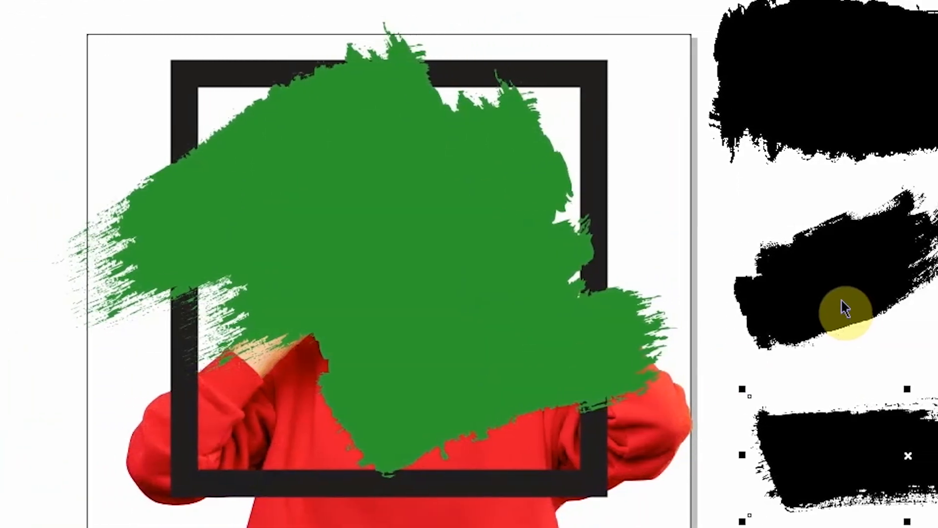
pyautogui.press('Delete')
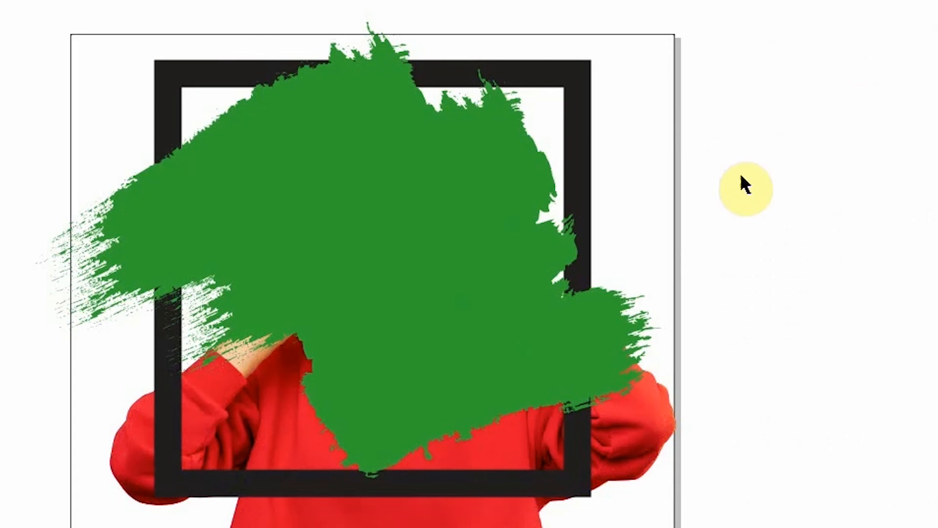
# Merge all the overlapping green brush strokes into one curve and move it off the woman to beside the page.
pyautogui.click(427, 379)
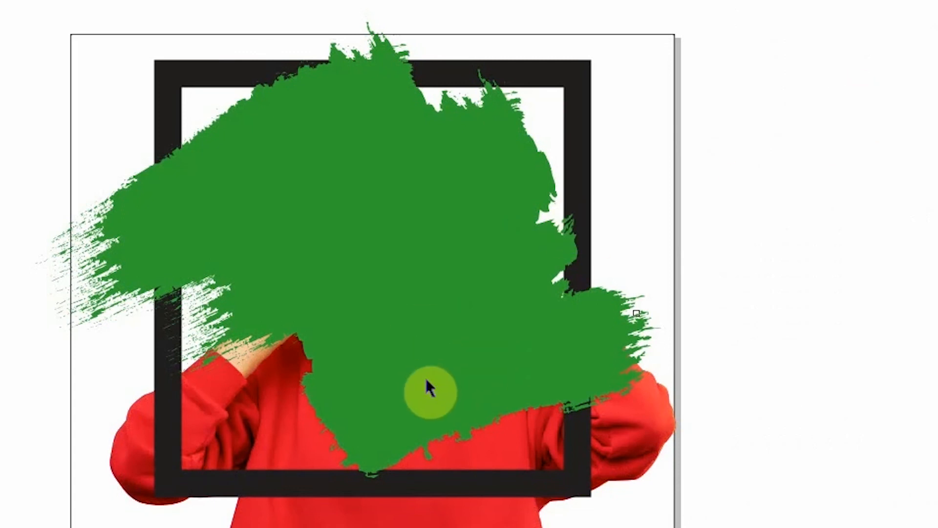
pyautogui.click(531, 239)
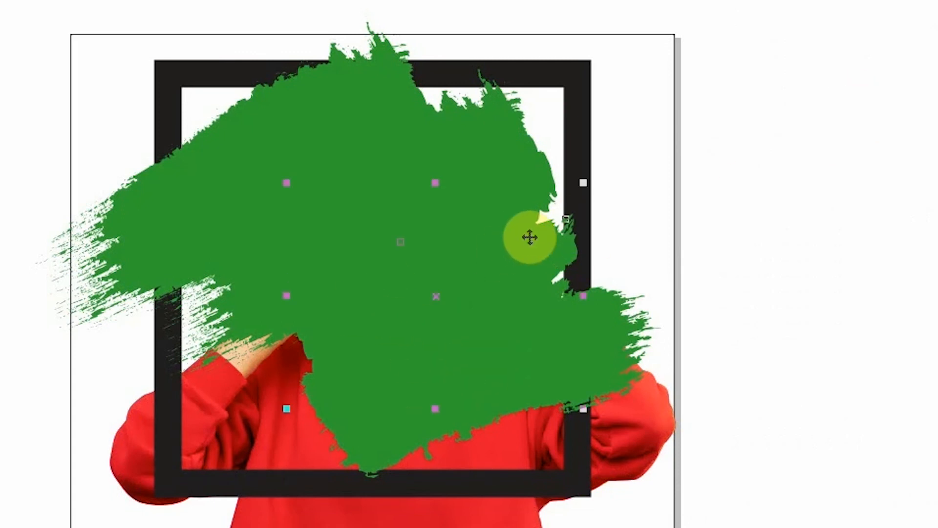
pyautogui.click(385, 435)
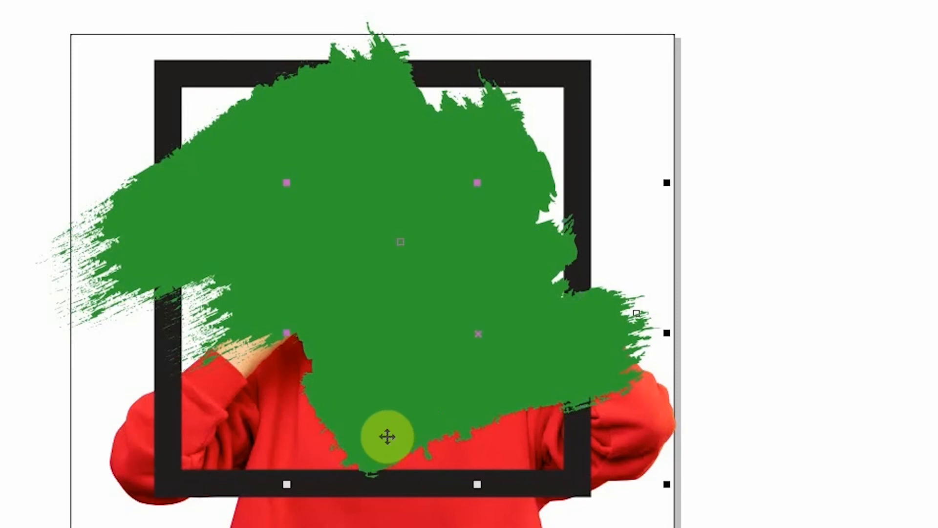
pyautogui.click(527, 235)
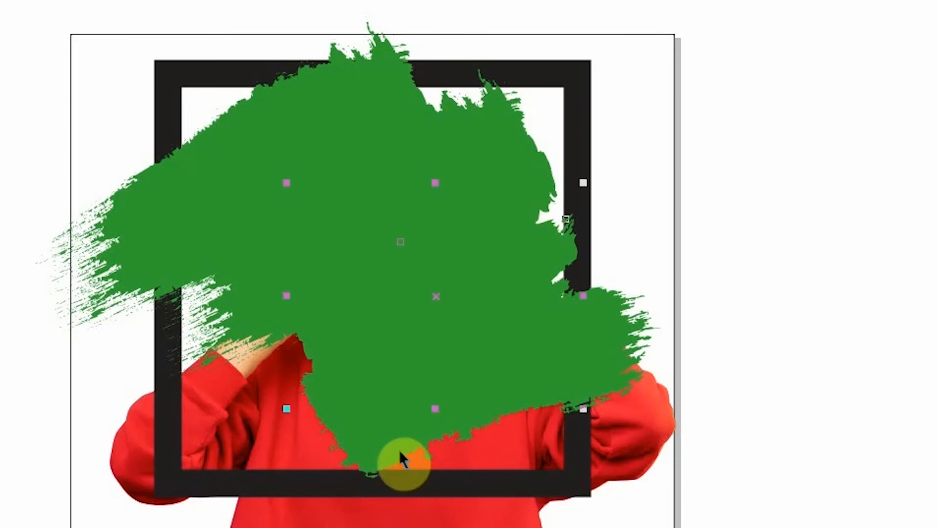
pyautogui.click(385, 436)
pyautogui.click(191, 259)
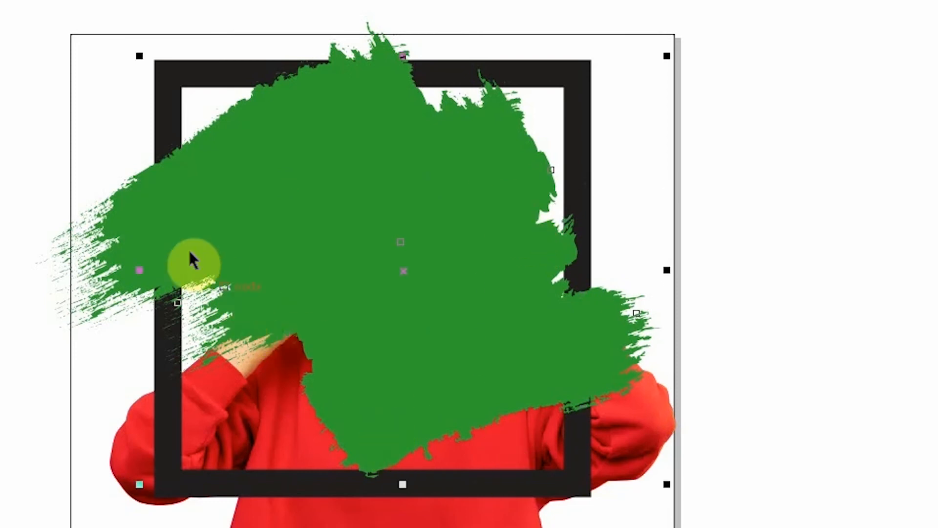
pyautogui.click(95, 237)
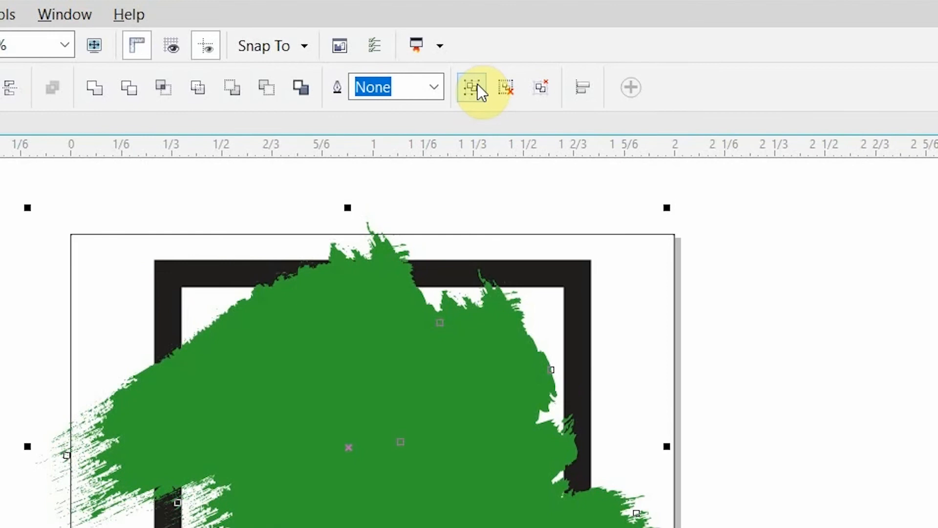
pyautogui.moveTo(468, 229); pyautogui.dragTo(733, 172)
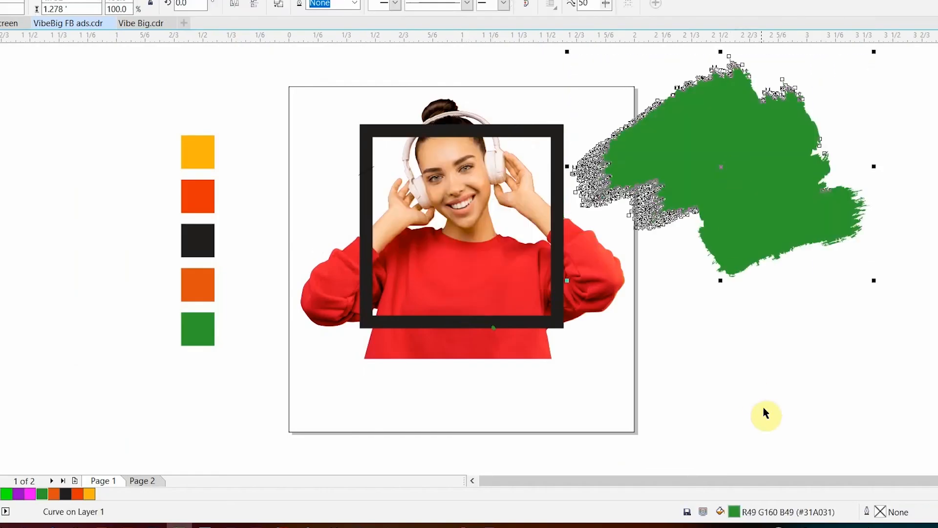
pyautogui.click(731, 295)
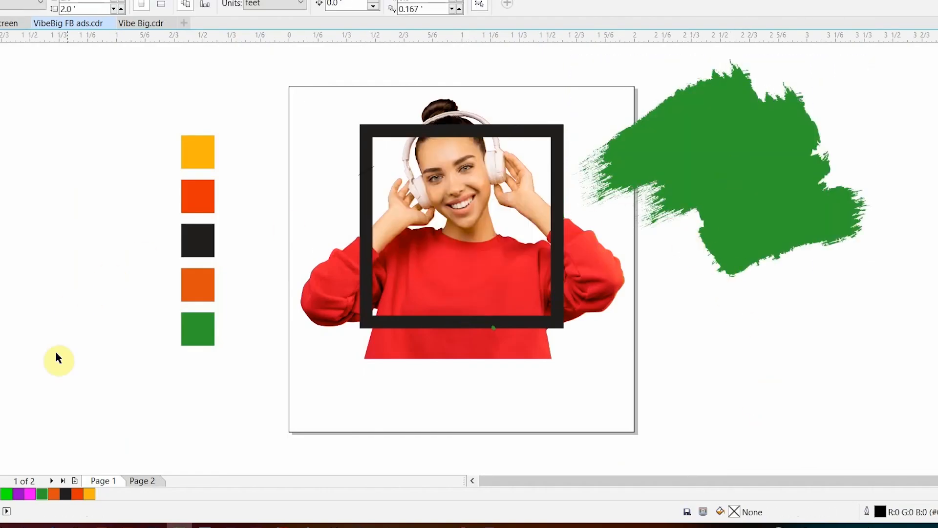
# Draw a rectangle 1.374 ft high around the green brush shape and extend its left side outward.
pyautogui.press('F6')
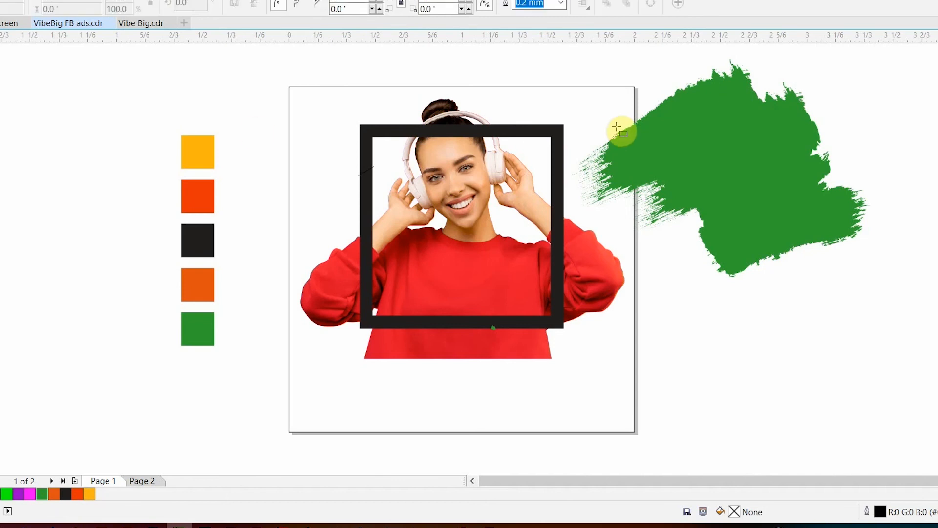
pyautogui.moveTo(577, 57)
pyautogui.mouseDown()
pyautogui.moveTo(835, 326)
pyautogui.moveTo(874, 309)
pyautogui.moveTo(883, 293)
pyautogui.mouseUp()
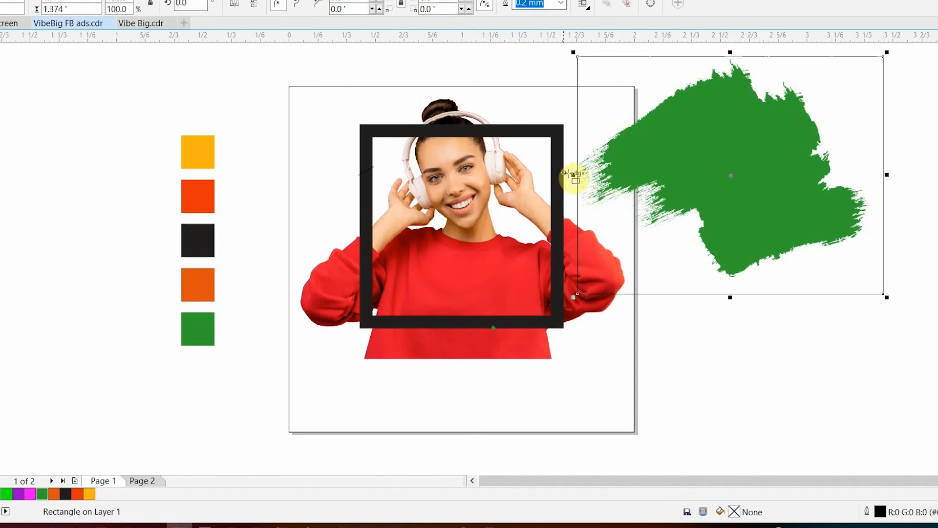
pyautogui.moveTo(573, 174); pyautogui.dragTo(556, 179)
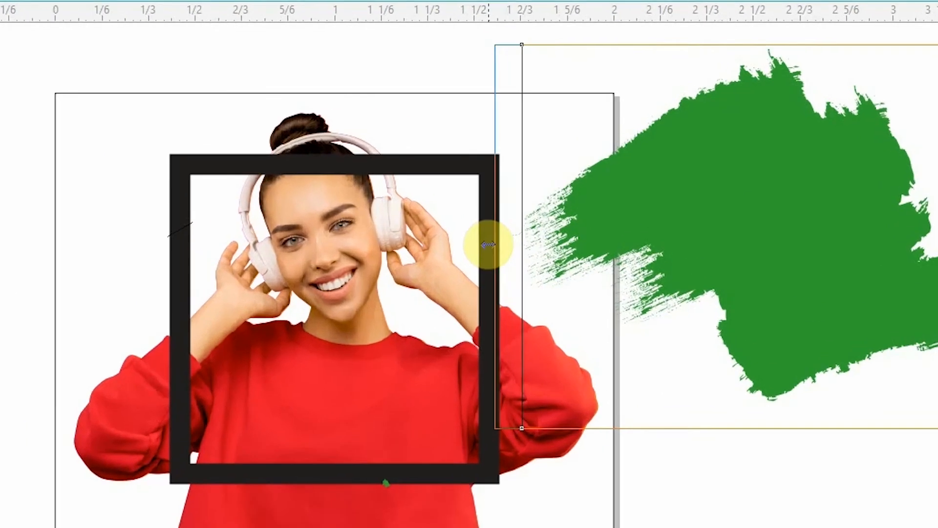
pyautogui.moveTo(488, 244); pyautogui.dragTo(488, 244)
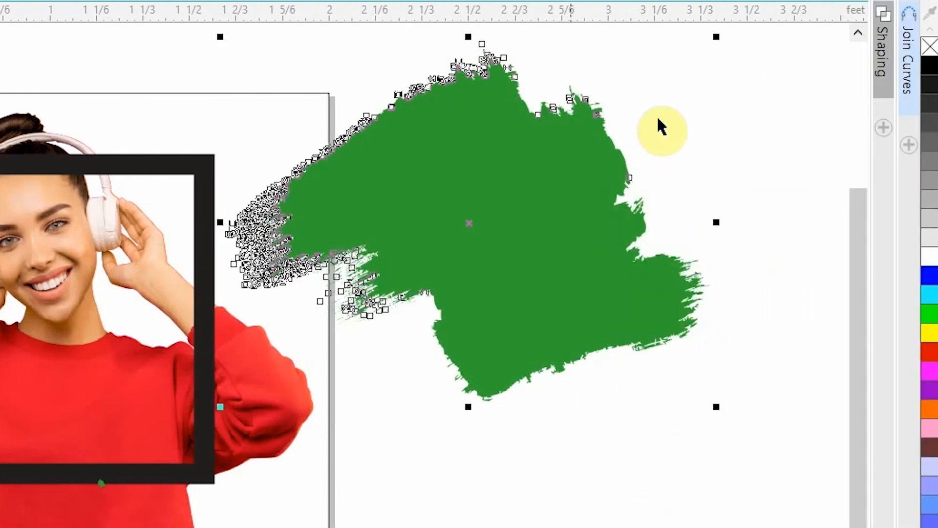
# PowerClip the green brush shape inside the rectangle around it and leave the frame without an outline.
pyautogui.click(658, 117)
pyautogui.click(658, 123)
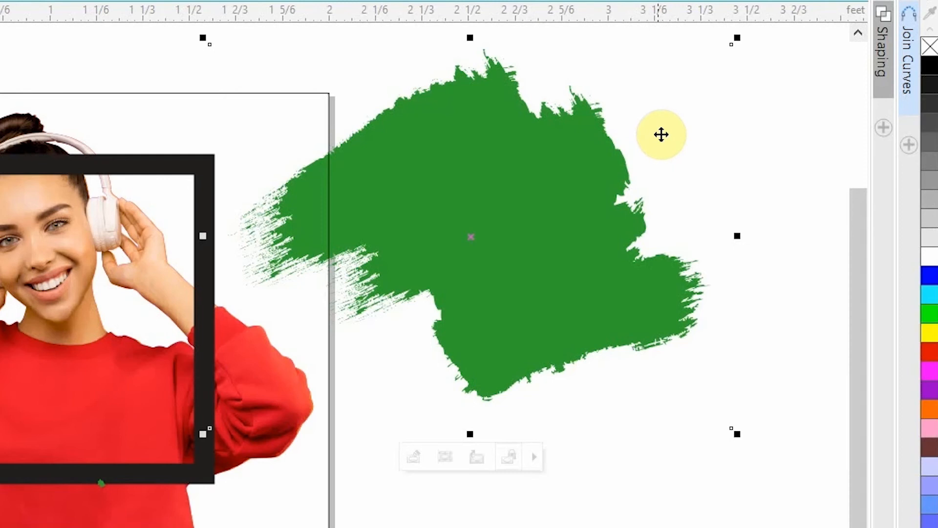
pyautogui.click(508, 527)
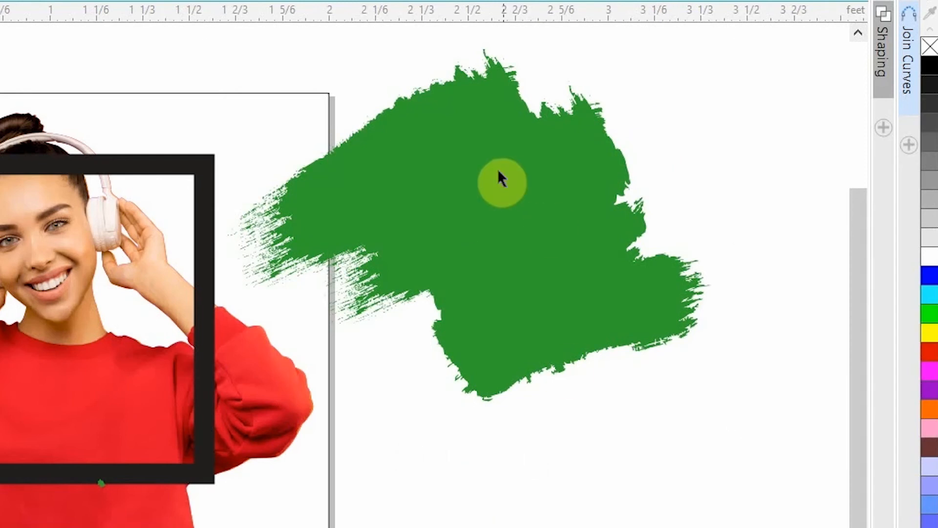
# Copy the clipped green brush shape onto the page behind the woman, keeping another copy beside the page.
pyautogui.moveTo(494, 172)
pyautogui.mouseDown()
pyautogui.moveTo(25, 298)
pyautogui.moveTo(79, 260)
pyautogui.moveTo(69, 279)
pyautogui.moveTo(69, 346)
pyautogui.mouseUp()
pyautogui.rightClick(77, 261)
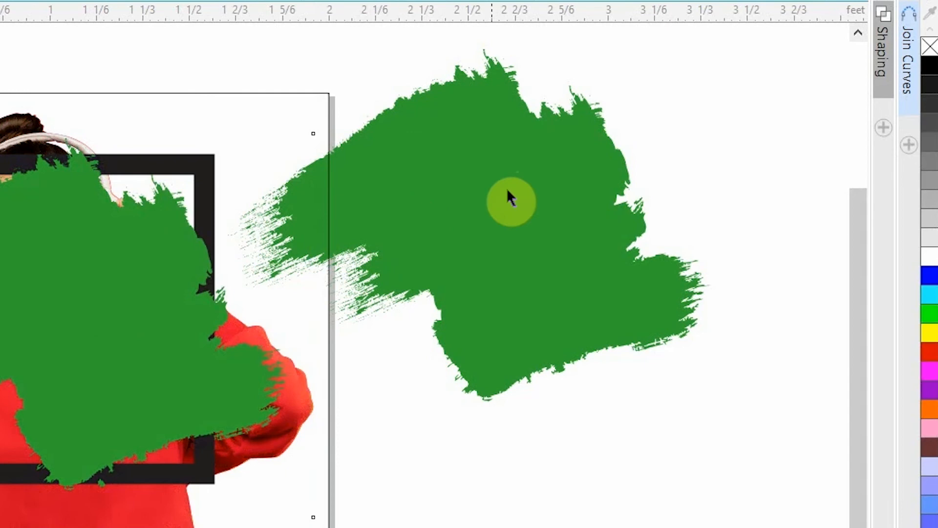
pyautogui.click(525, 208)
pyautogui.moveTo(524, 207)
pyautogui.mouseDown()
pyautogui.moveTo(178, 268)
pyautogui.moveTo(137, 262)
pyautogui.mouseUp()
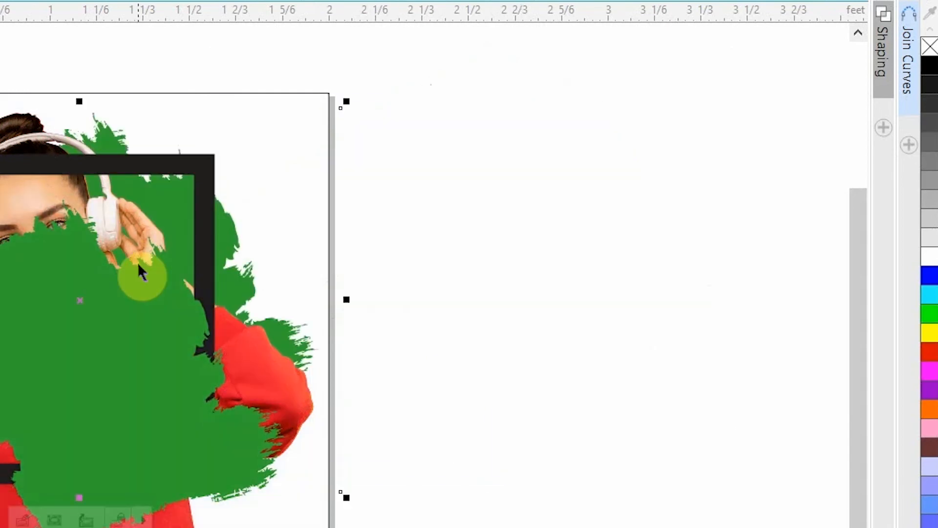
pyautogui.click(83, 397)
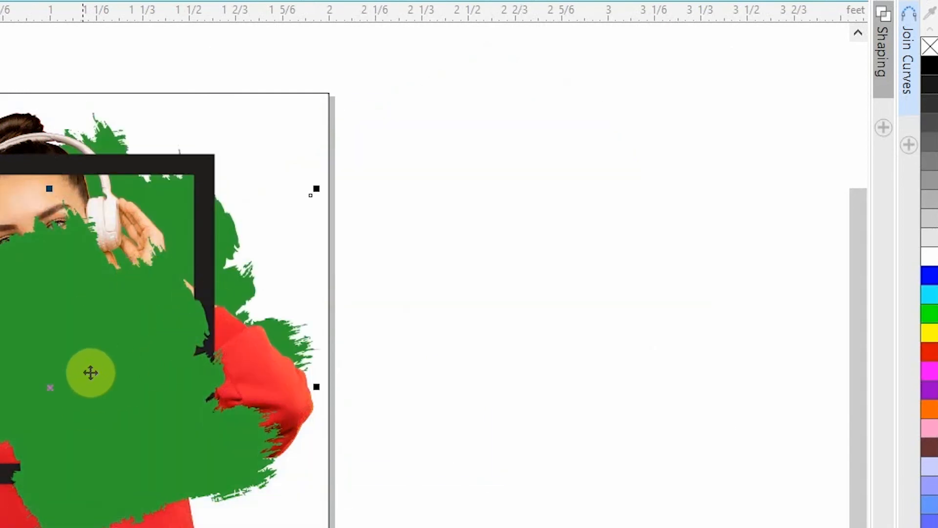
pyautogui.moveTo(247, 249)
pyautogui.mouseDown()
pyautogui.moveTo(234, 234)
pyautogui.moveTo(181, 220)
pyautogui.mouseUp()
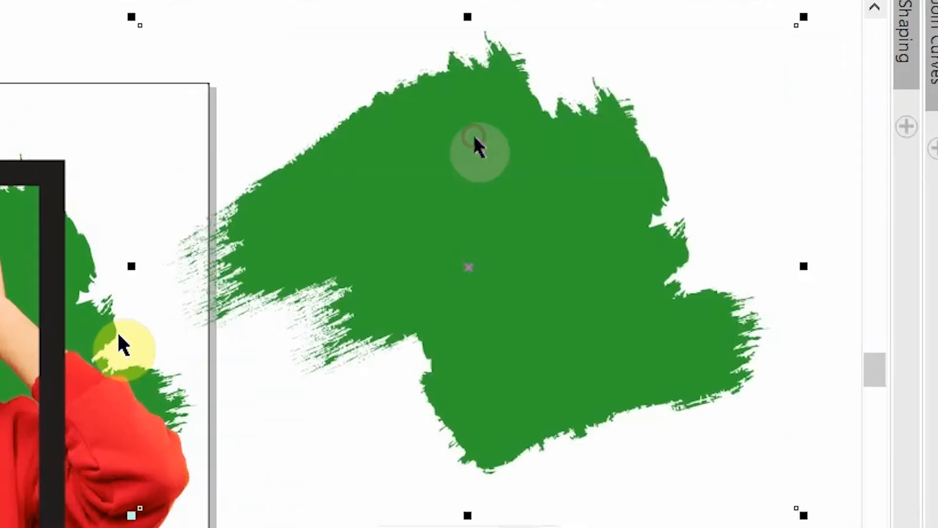
# Send the selected green brush shape to the back of the layer.
pyautogui.rightClick(540, 138)
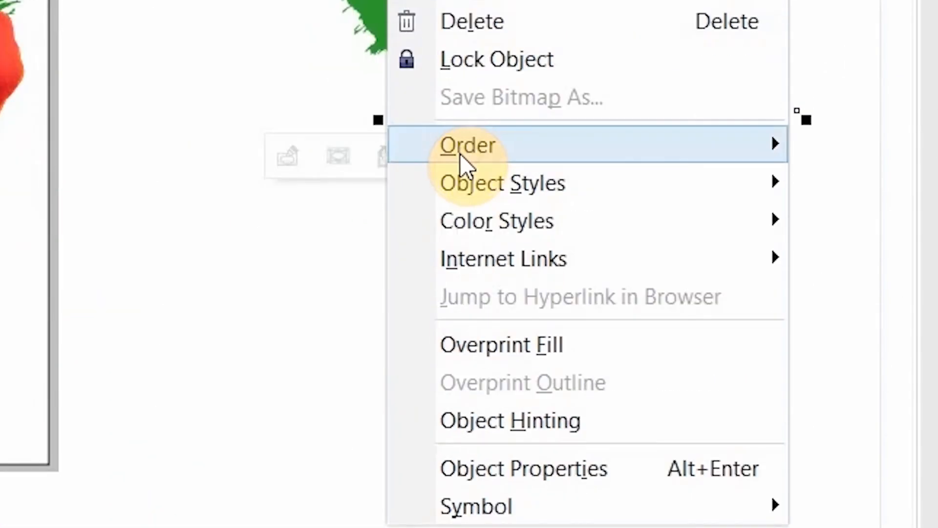
pyautogui.moveTo(479, 153)
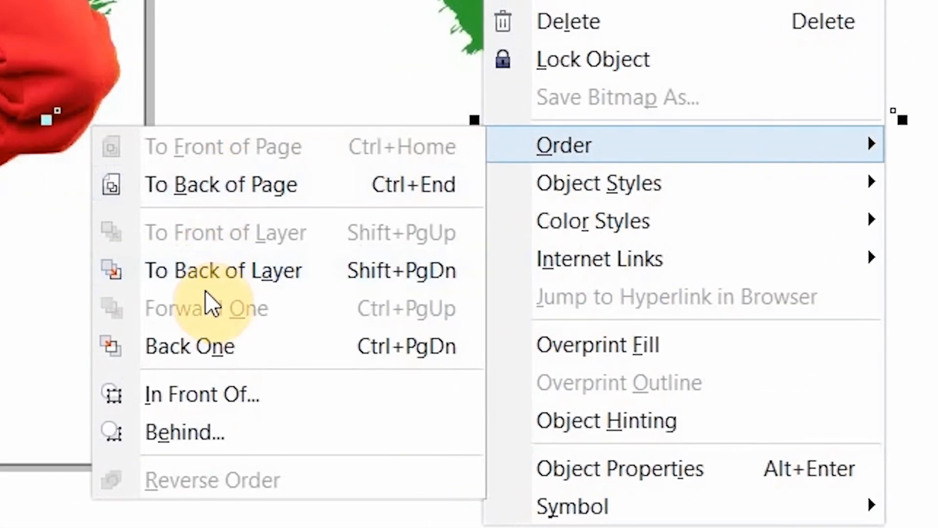
pyautogui.click(207, 274)
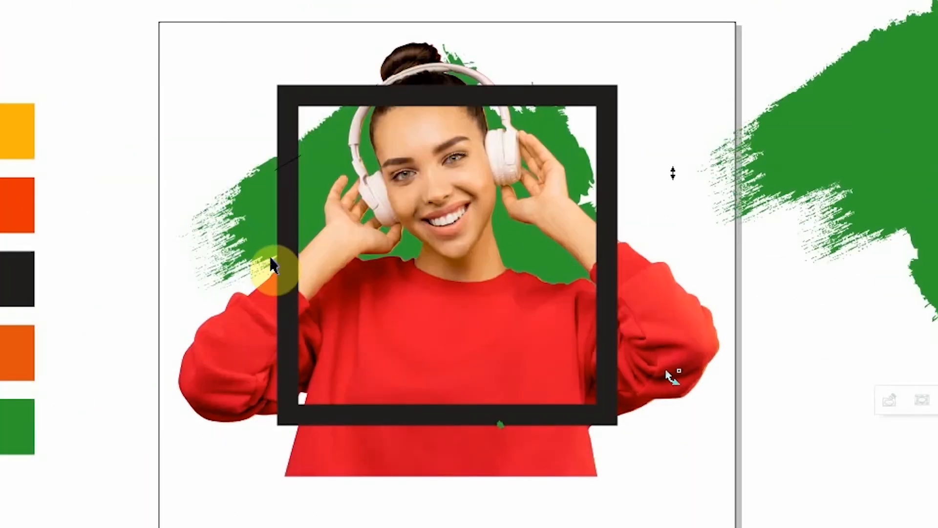
# Duplicate the green brush shape behind the woman in place and put the duplicate in front of her and the frame.
pyautogui.click(233, 242)
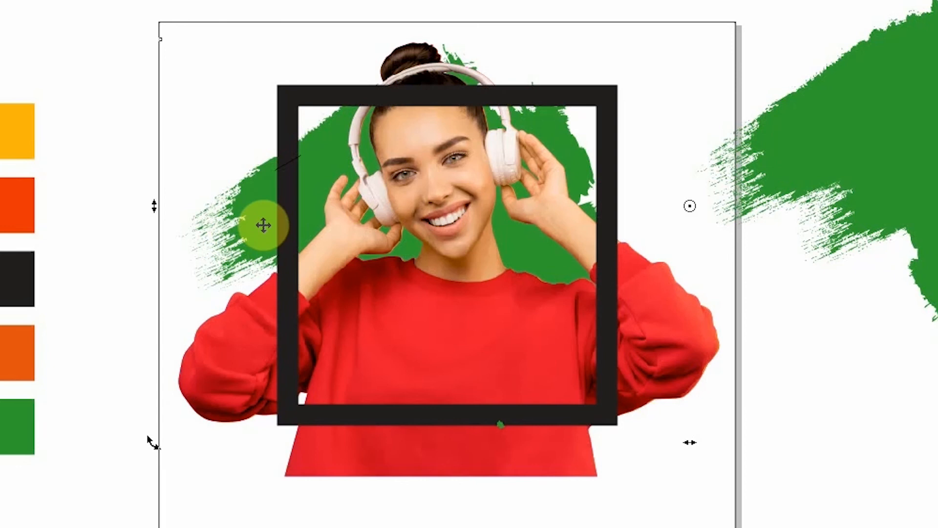
pyautogui.press('c')
pyautogui.press('e')
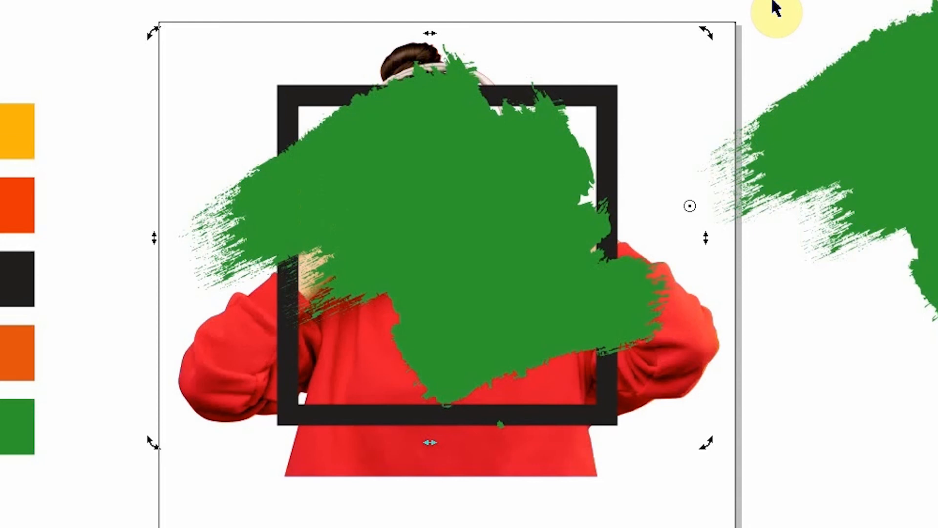
# Convert the front green brush shape's rectangular clipping frame to curves.
pyautogui.click(513, 209)
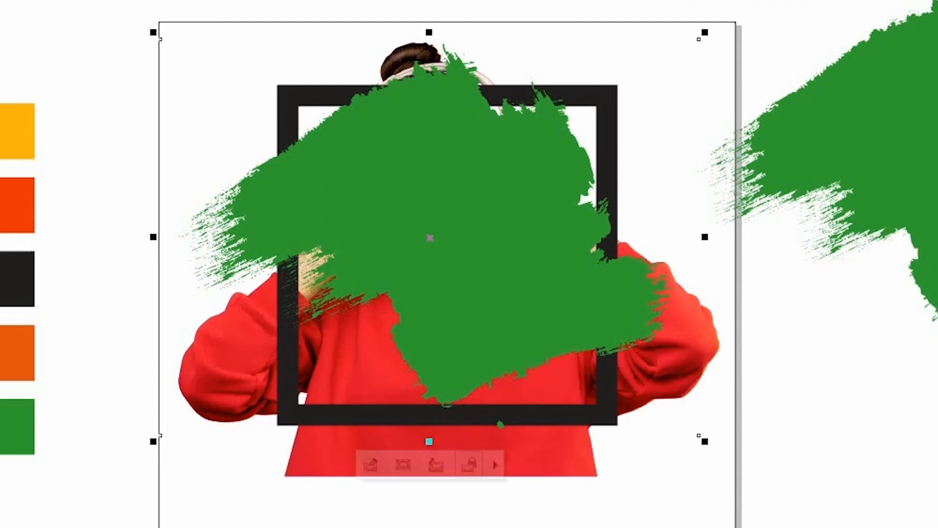
pyautogui.press('F10')
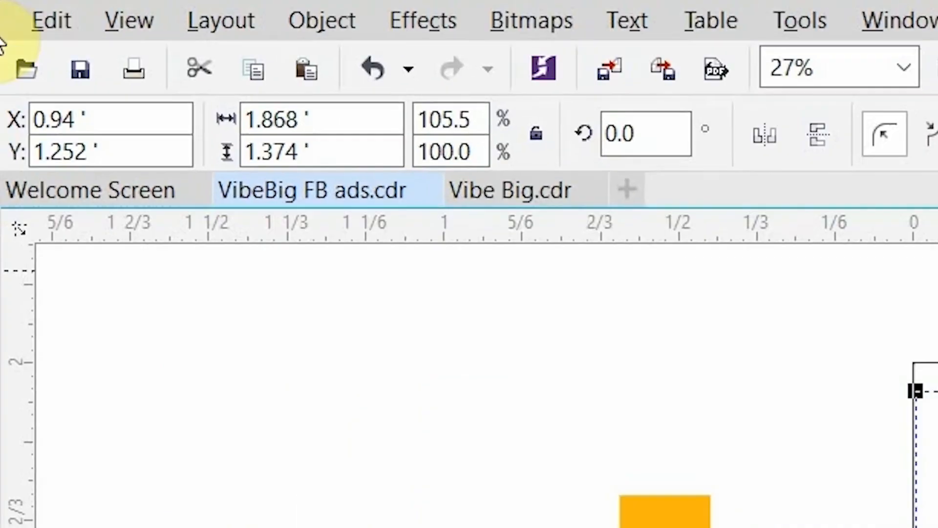
pyautogui.click(348, 21)
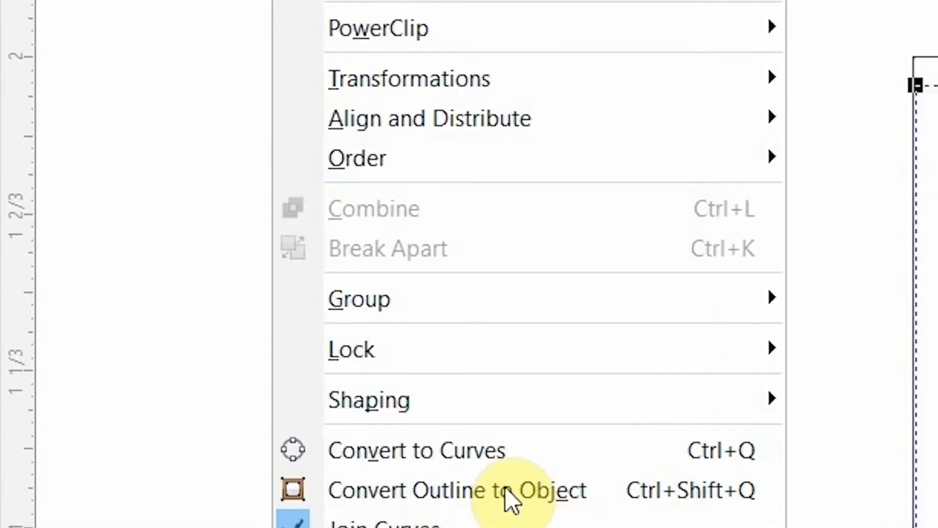
pyautogui.click(506, 461)
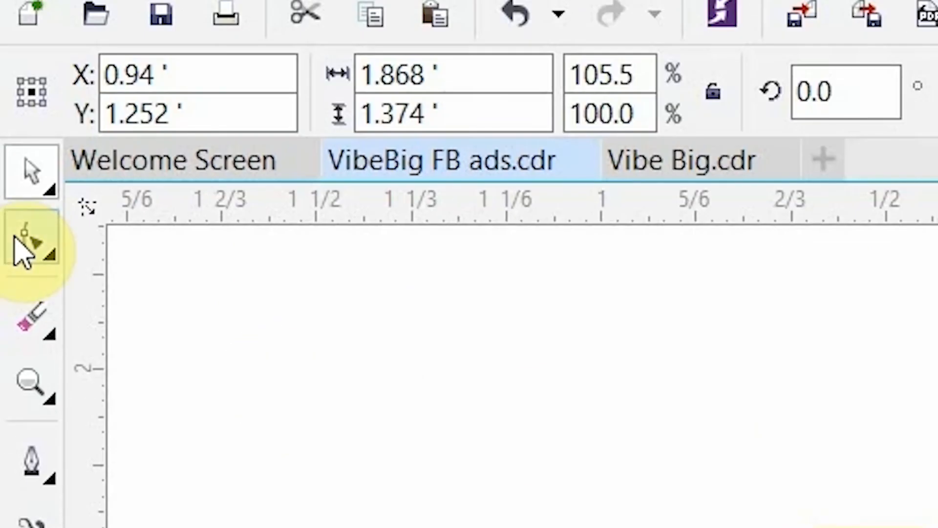
# Reshape the clipping frame's nodes so the front green brush covers only the square frame's left side, clear of the woman's face and arm.
pyautogui.click(14, 237)
pyautogui.moveTo(907, 1); pyautogui.dragTo(376, 215)
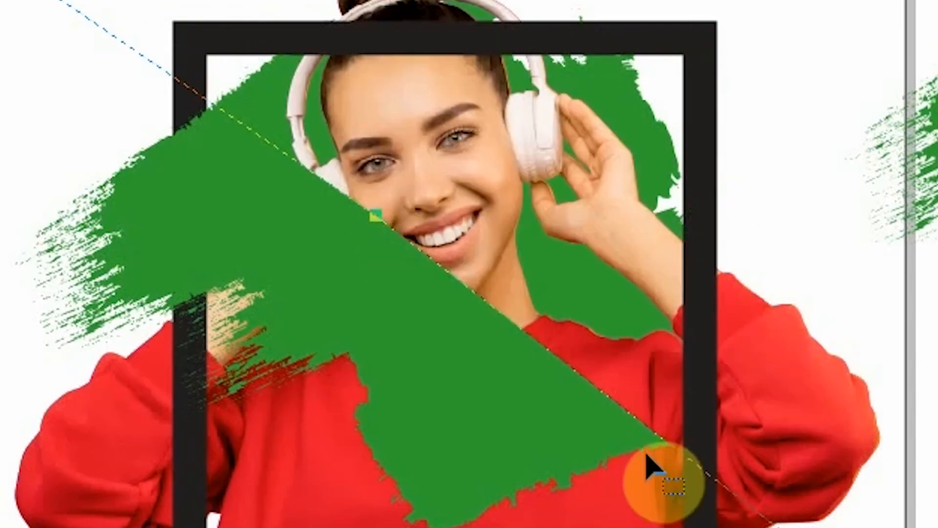
pyautogui.moveTo(907, 527)
pyautogui.mouseDown()
pyautogui.moveTo(622, 479)
pyautogui.moveTo(322, 291)
pyautogui.mouseUp()
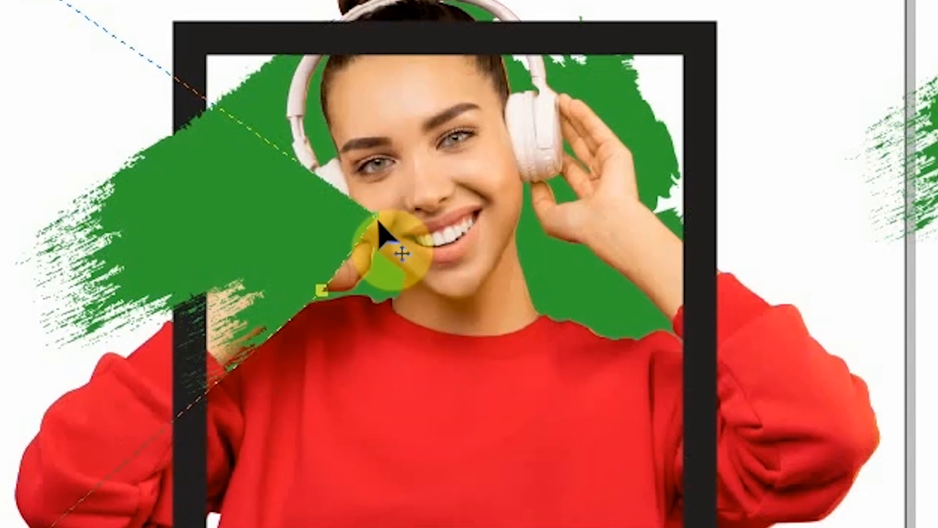
pyautogui.moveTo(378, 221); pyautogui.dragTo(213, 121)
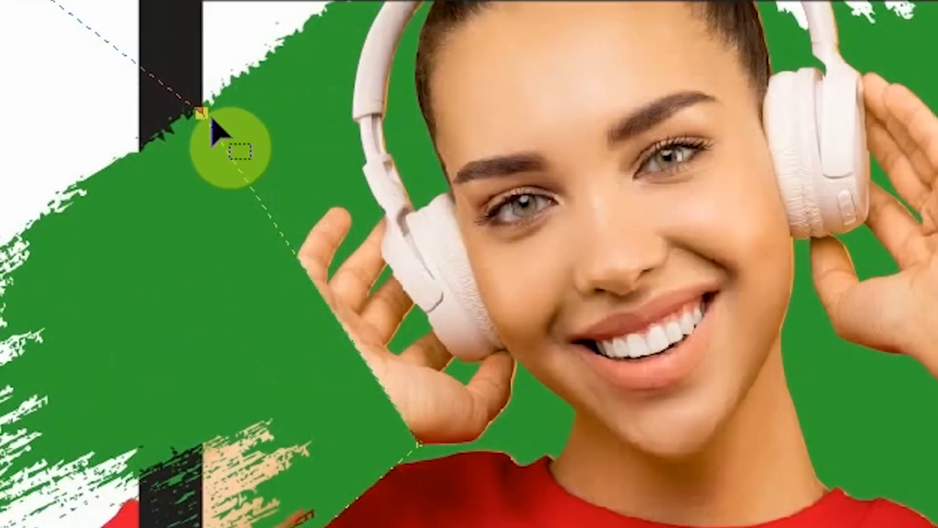
pyautogui.moveTo(423, 446); pyautogui.dragTo(210, 499)
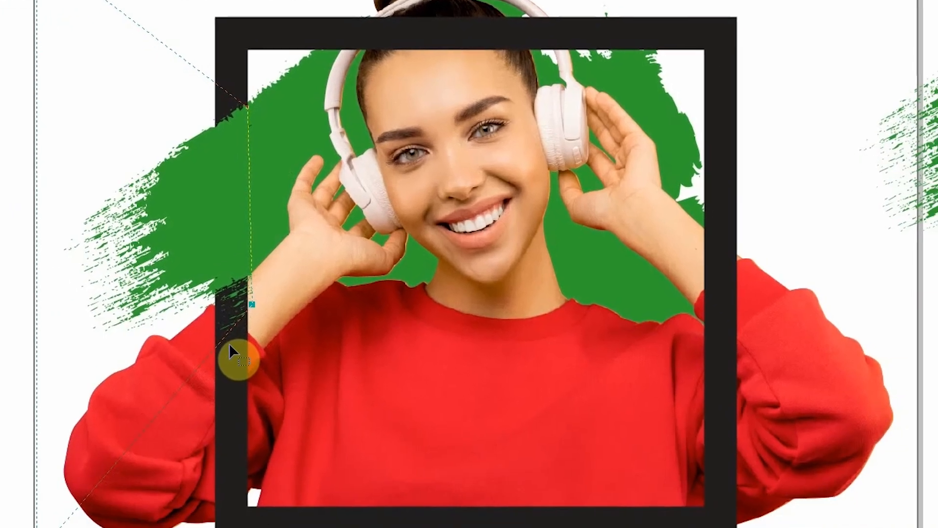
# Duplicate the cut-out woman in place and bring the duplicate in front of the square frame.
pyautogui.click(814, 457)
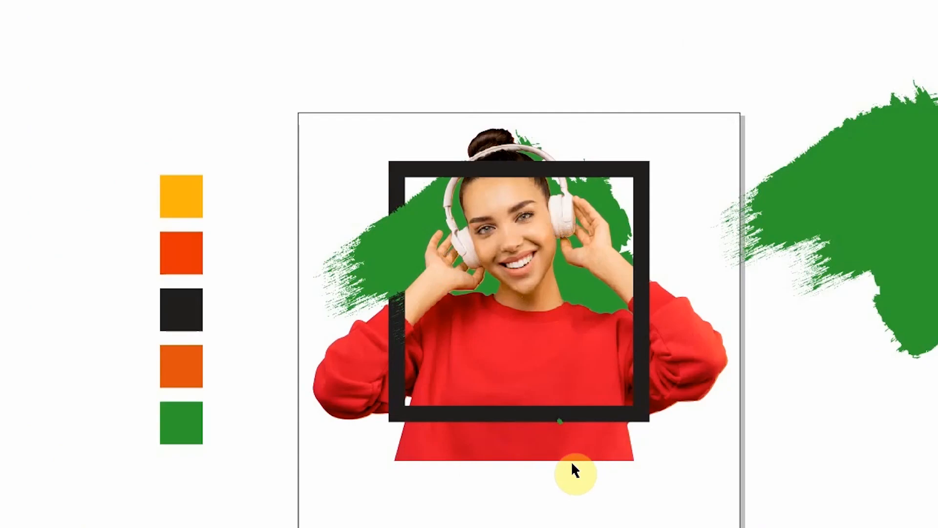
pyautogui.click(576, 461)
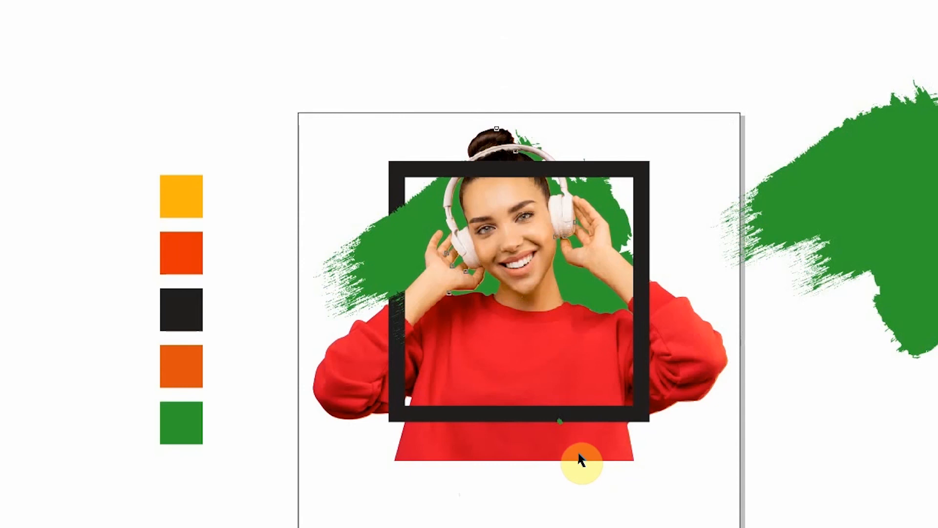
pyautogui.click(578, 453)
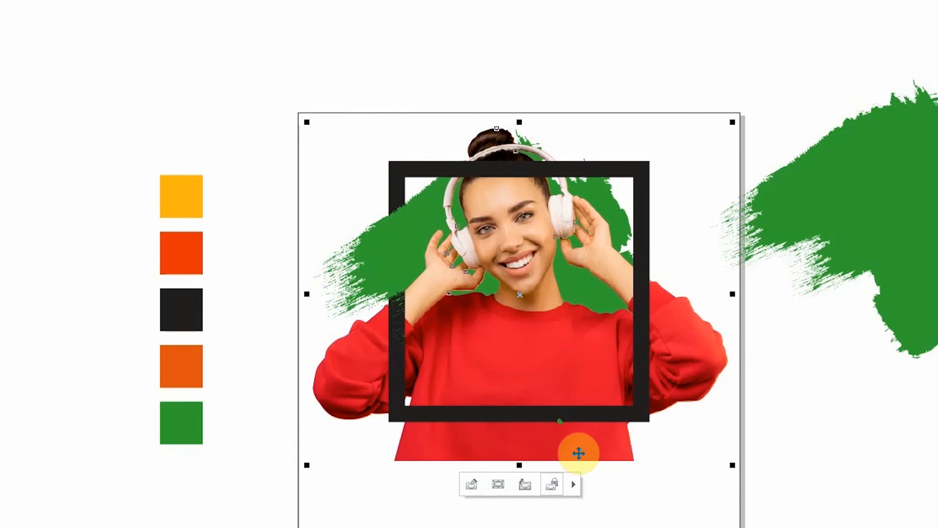
pyautogui.hotkey('shift', 'pageup')
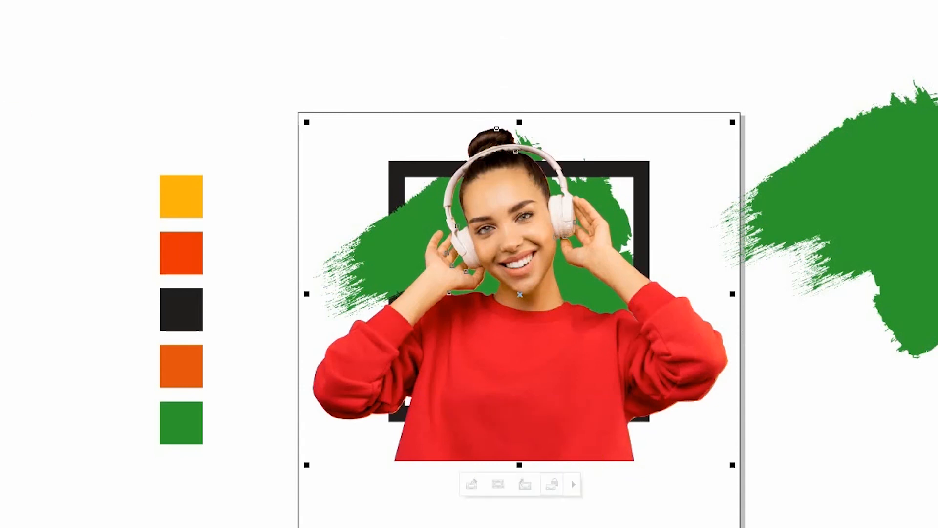
# Draw a rectangle about as wide as the page and position it around the woman down to the sweater's hem.
pyautogui.press('F10')
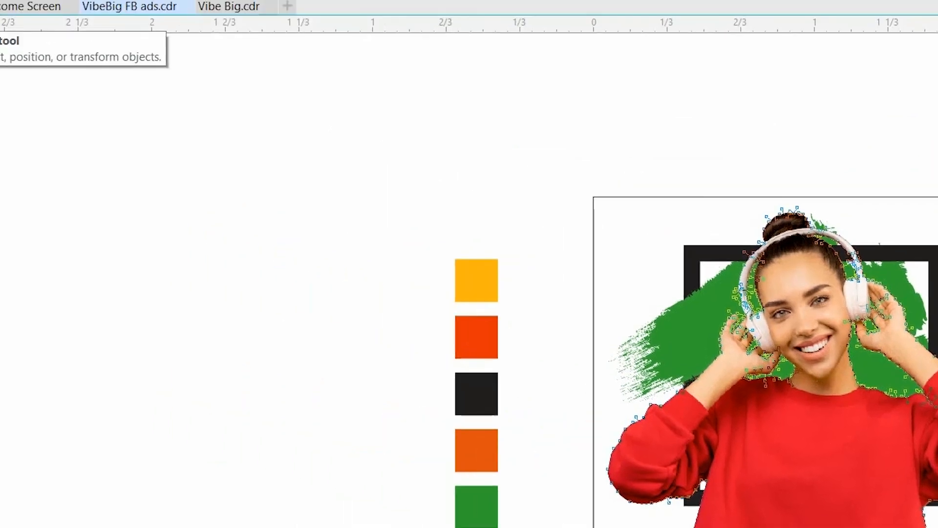
pyautogui.press('F6')
pyautogui.moveTo(204, 123); pyautogui.dragTo(654, 455)
pyautogui.moveTo(430, 289); pyautogui.dragTo(837, 369)
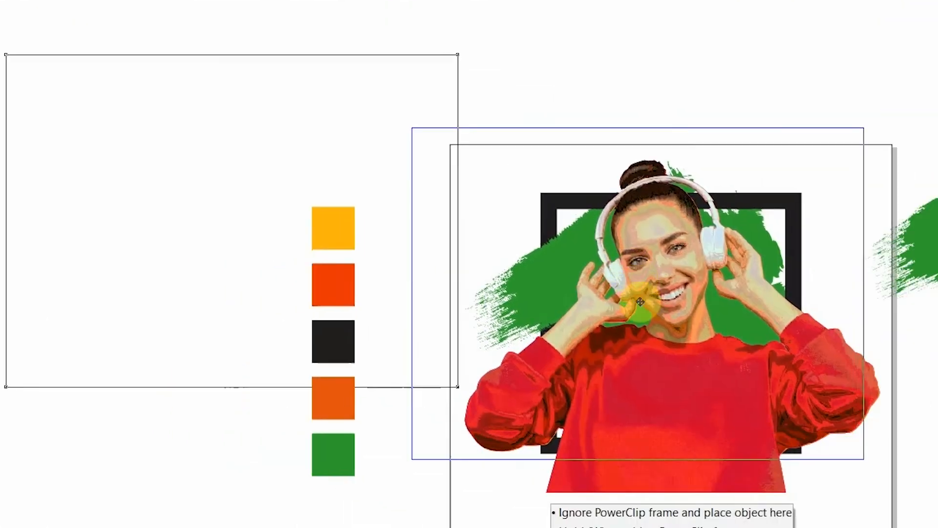
pyautogui.moveTo(640, 301); pyautogui.dragTo(671, 323)
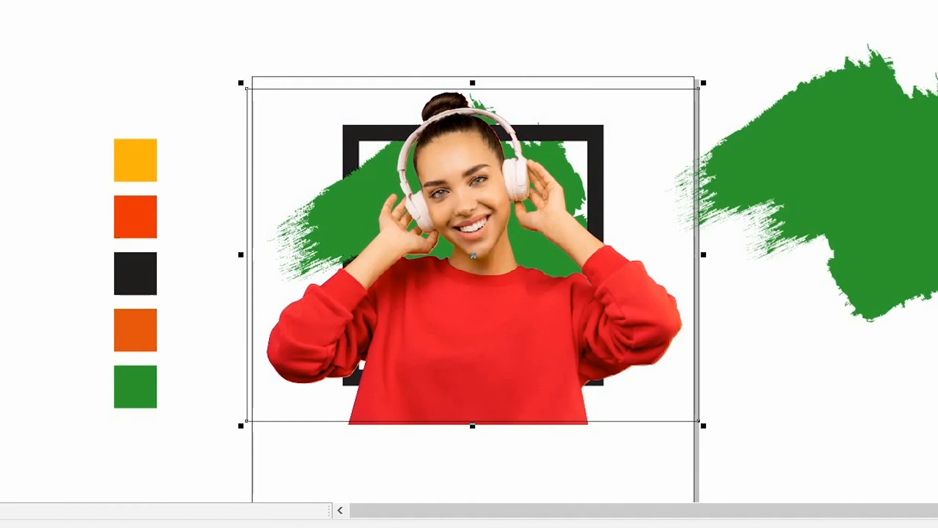
# PowerClip the front copy of the woman inside the new rectangle.
pyautogui.scroll(1, 355, 433)
pyautogui.click(353, 413)
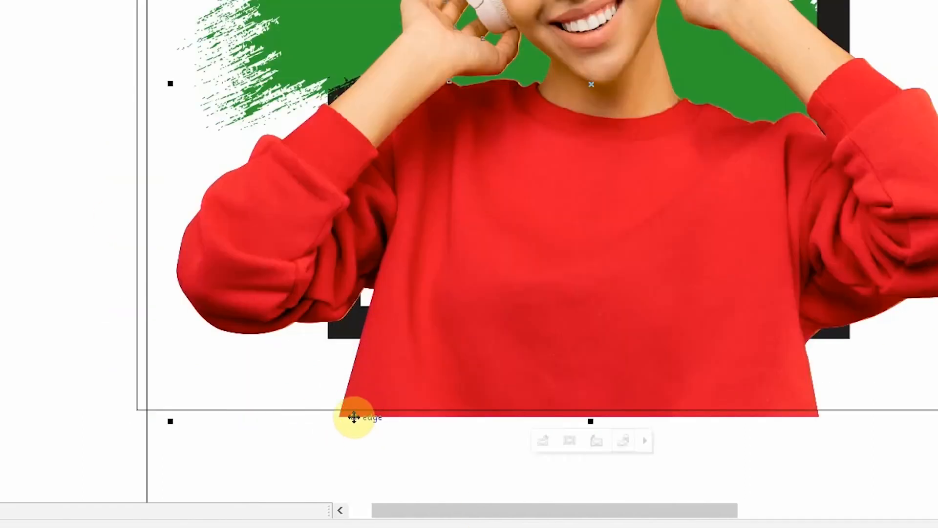
pyautogui.rightClick(353, 416)
pyautogui.click(448, 46)
pyautogui.click(100, 418)
pyautogui.scroll(-1, 401, 390)
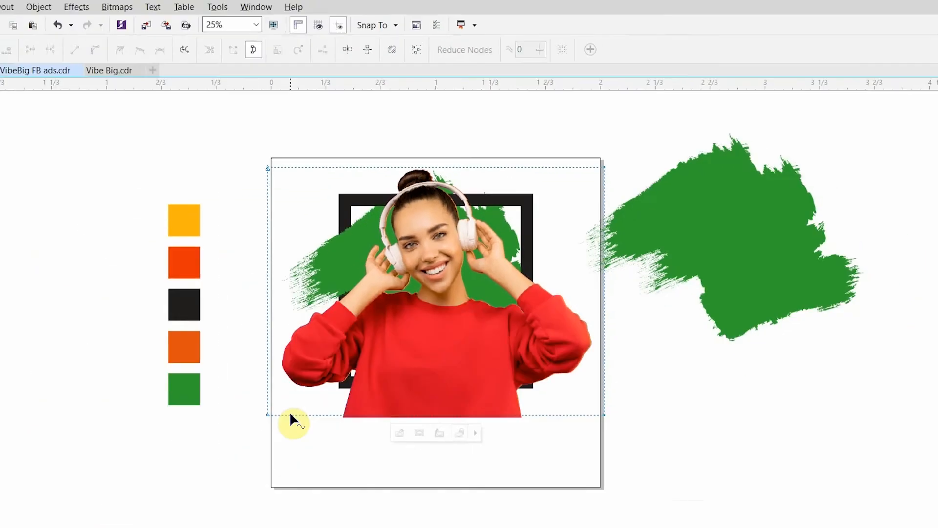
# Add nodes along the clipping frame's lower edge and raise them so the square frame's bottom bar crosses over the sweater.
pyautogui.doubleClick(334, 371)
pyautogui.moveTo(333, 371); pyautogui.dragTo(374, 342)
pyautogui.scroll(1, 392, 346)
pyautogui.doubleClick(401, 358)
pyautogui.doubleClick(445, 350)
pyautogui.moveTo(444, 350); pyautogui.dragTo(388, 325)
pyautogui.doubleClick(677, 375)
pyautogui.moveTo(677, 375); pyautogui.dragTo(652, 326)
pyautogui.scroll(1, 690, 333)
pyautogui.scroll(-2, 683, 361)
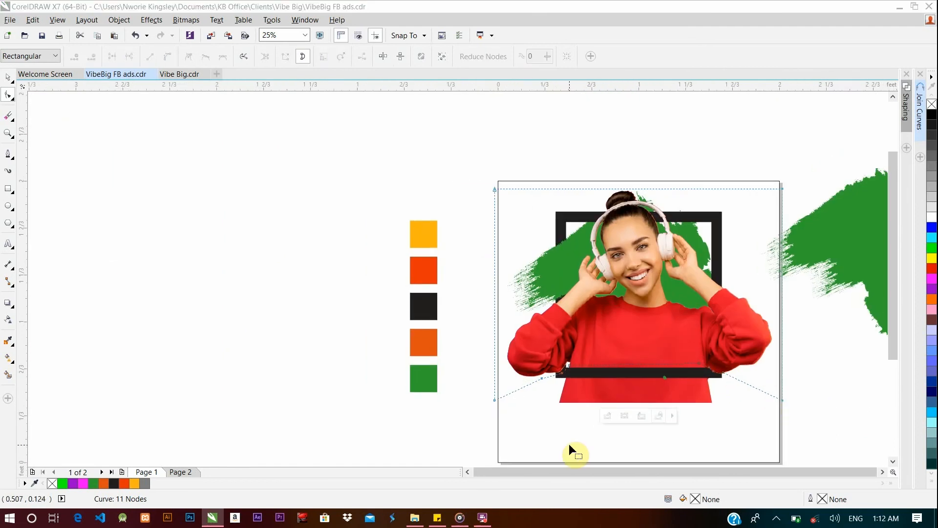
pyautogui.press('XF86AudioRaiseVolume')
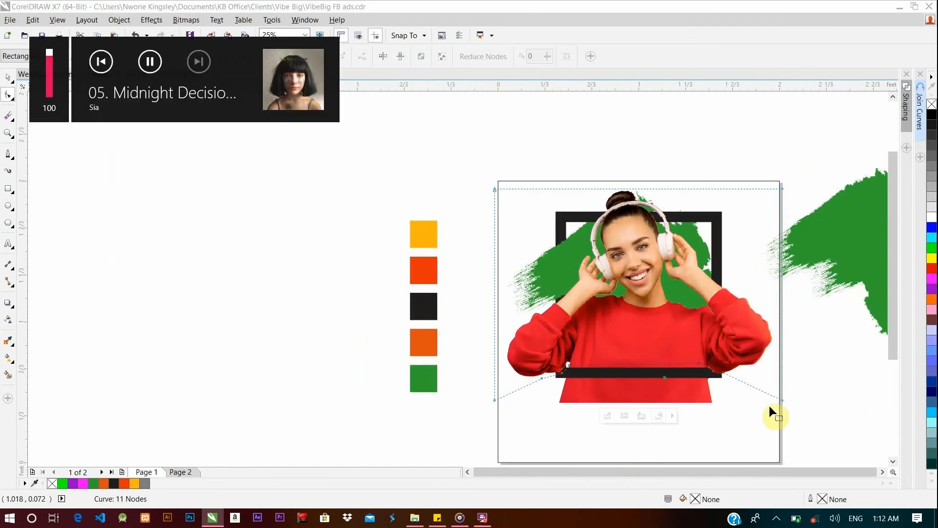
# Fill the black square frame with white.
pyautogui.click(7, 77)
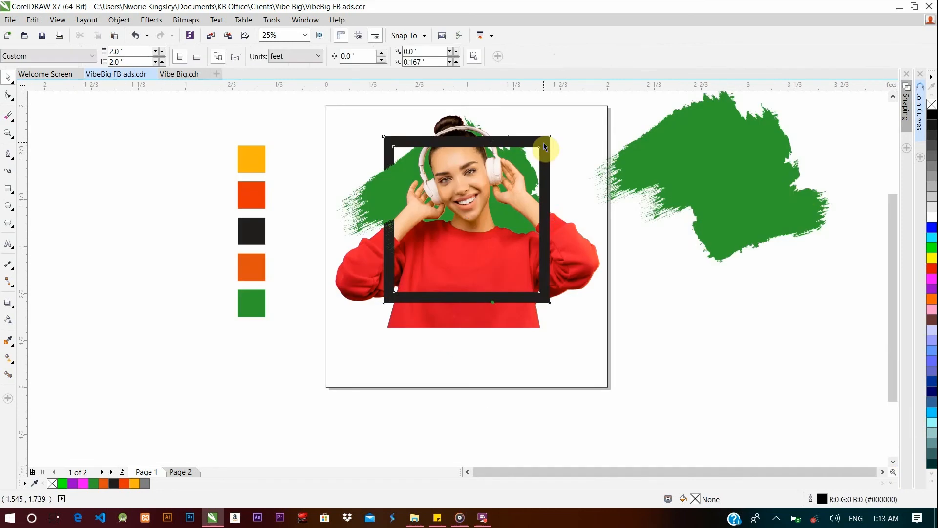
pyautogui.click(544, 142)
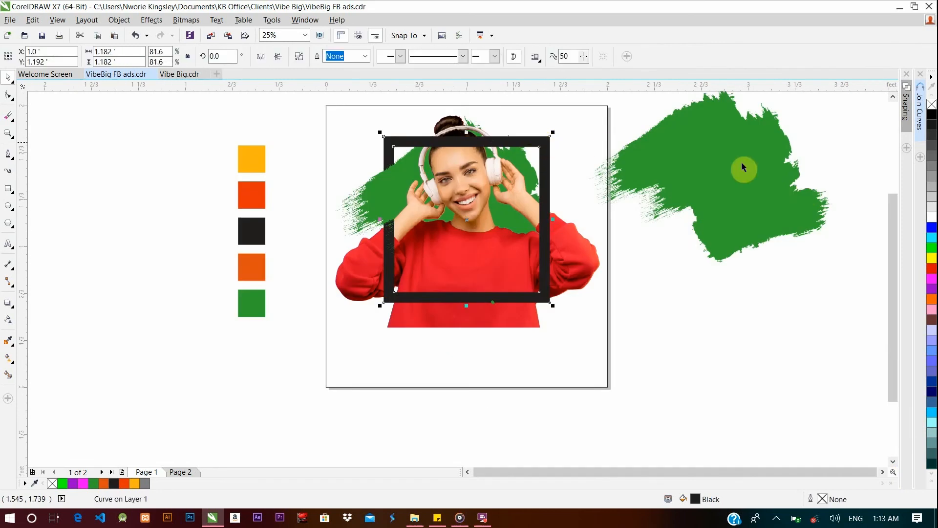
pyautogui.click(932, 215)
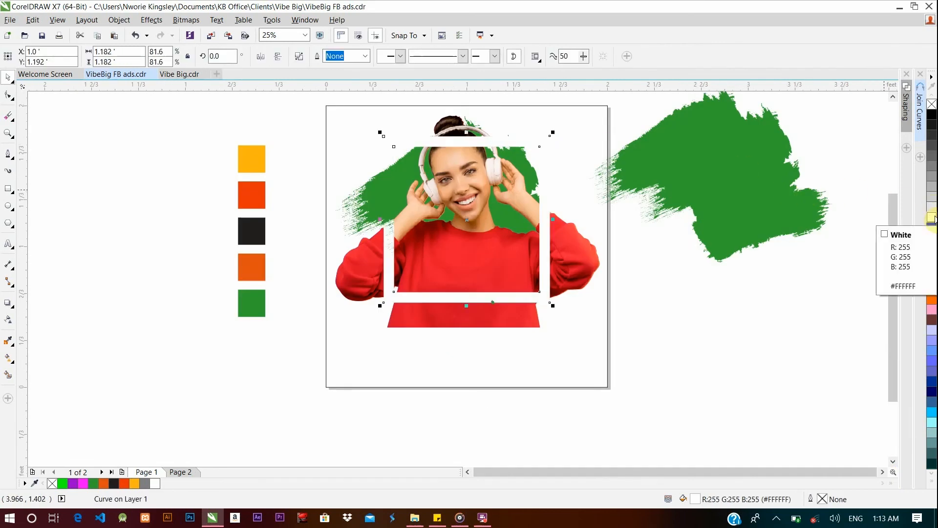
# Select all the woman, frame and brush artwork on the page and move it together toward the page's lower-left corner.
pyautogui.press('F3')
pyautogui.moveTo(363, 133); pyautogui.dragTo(596, 385)
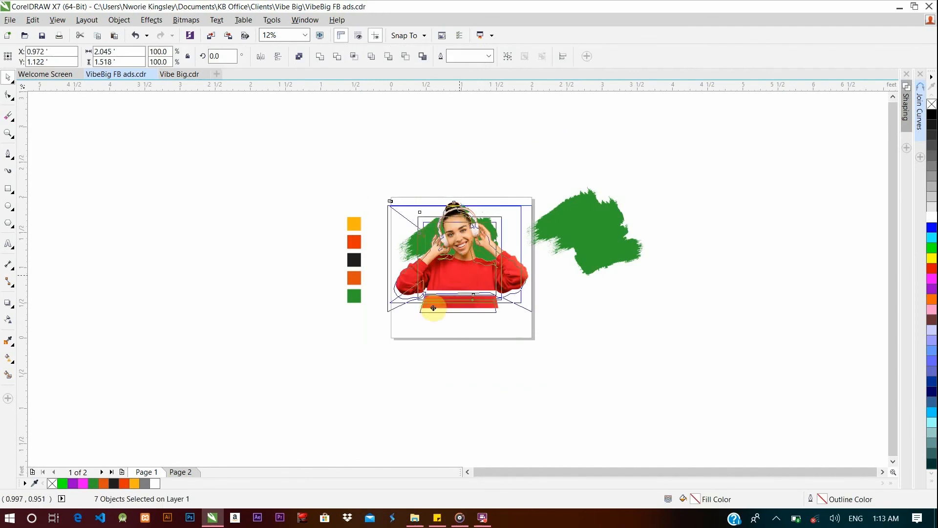
pyautogui.moveTo(433, 307); pyautogui.dragTo(389, 386)
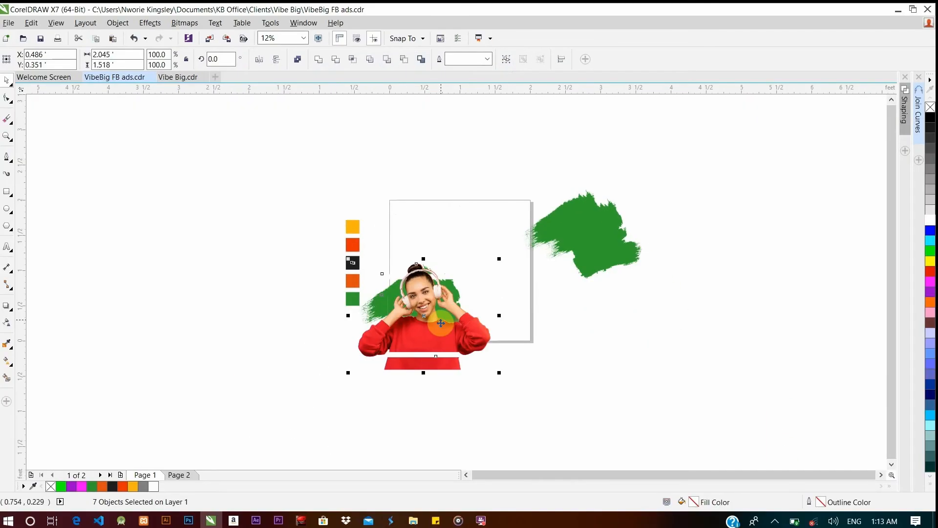
# Group the selected woman, frame and brush artwork, move it up inside the page and scale it down proportionally toward the lower-left.
pyautogui.hotkey('ctrl', 'g')
pyautogui.moveTo(440, 322); pyautogui.dragTo(470, 271)
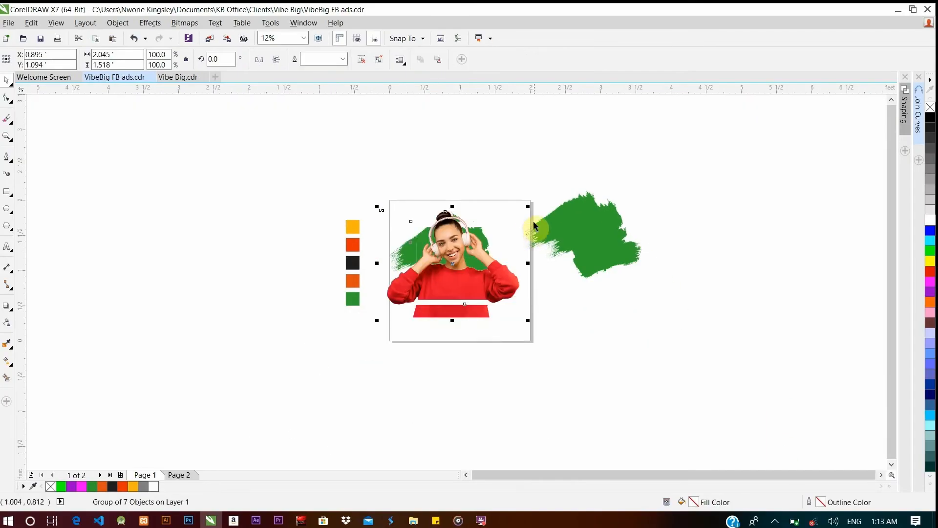
pyautogui.moveTo(528, 206); pyautogui.dragTo(465, 255)
pyautogui.press('Escape')
# Add a page-sized background rectangle filled with yellow-orange C0 M31 Y100 K0 and remove its outline.
pyautogui.doubleClick(9, 196)
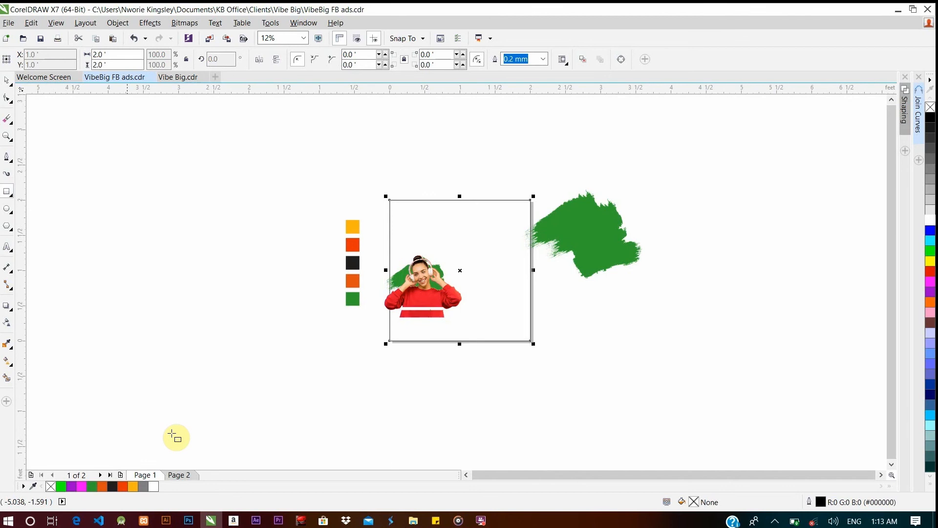
pyautogui.click(133, 487)
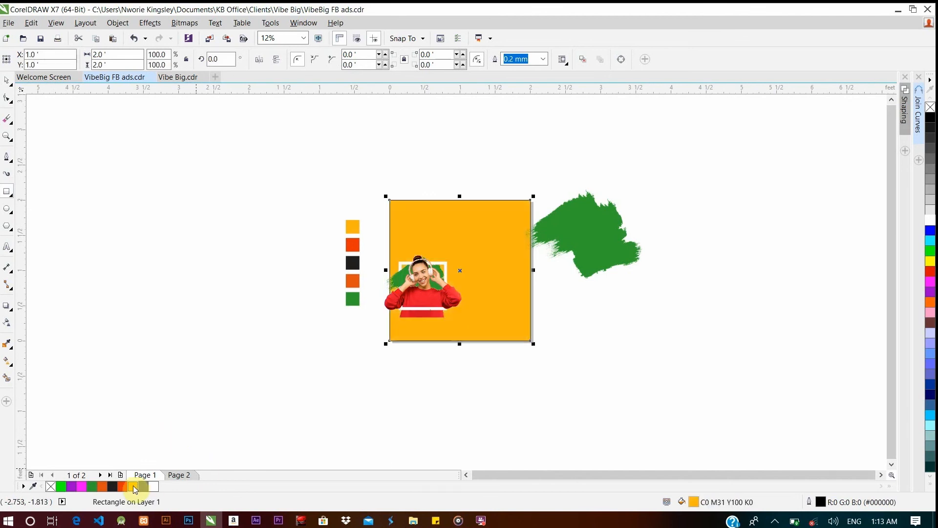
pyautogui.rightClick(933, 109)
pyautogui.click(583, 329)
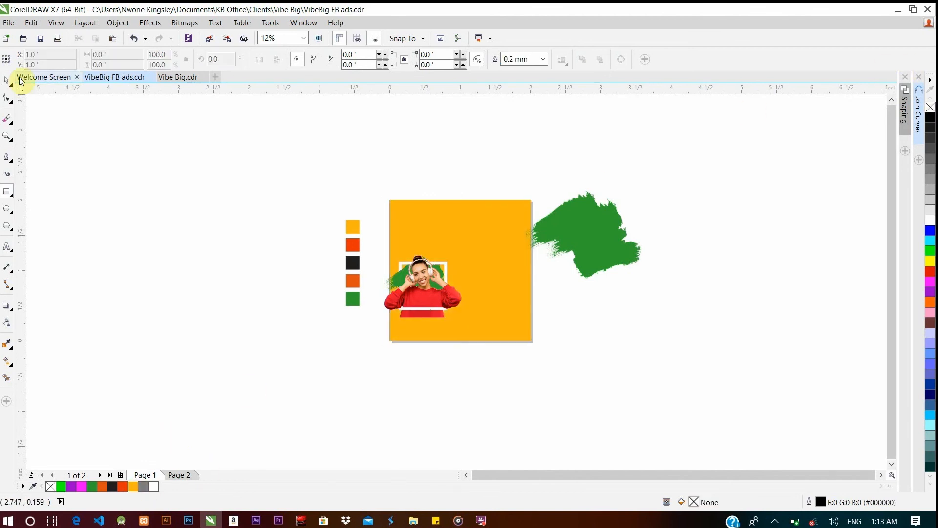
pyautogui.click(9, 81)
pyautogui.scroll(3, 411, 245)
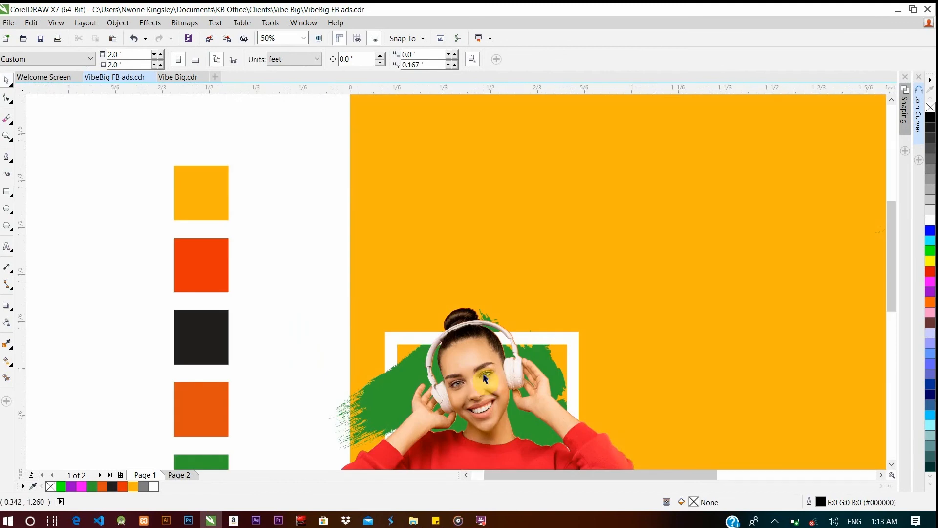
pyautogui.scroll(-3, 717, 234)
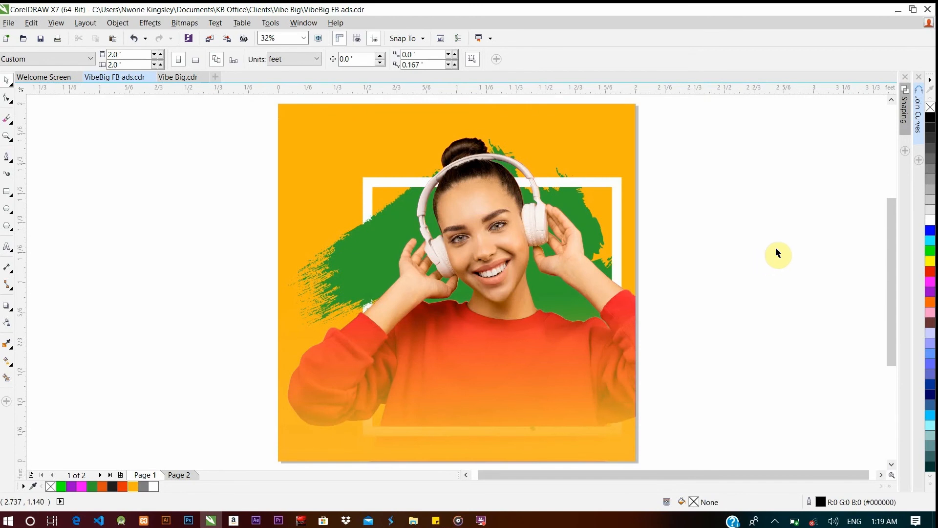
pyautogui.click(474, 289)
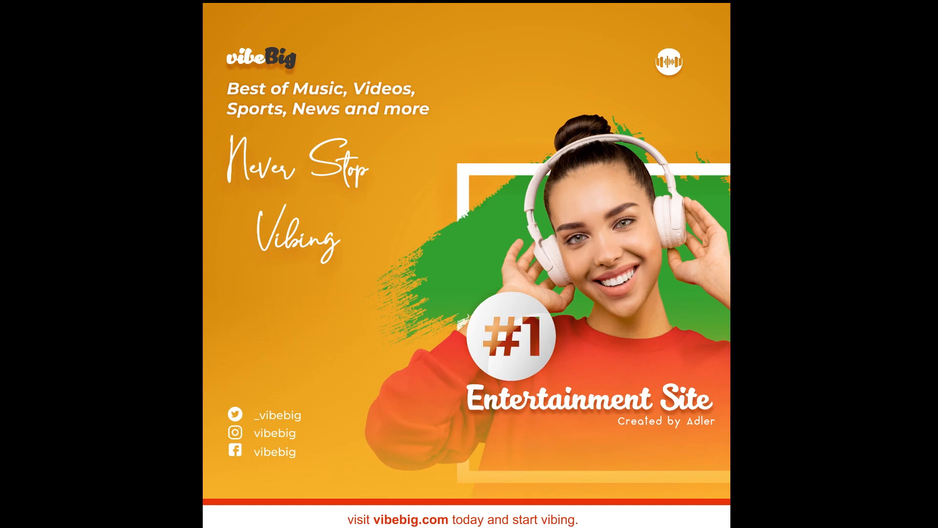